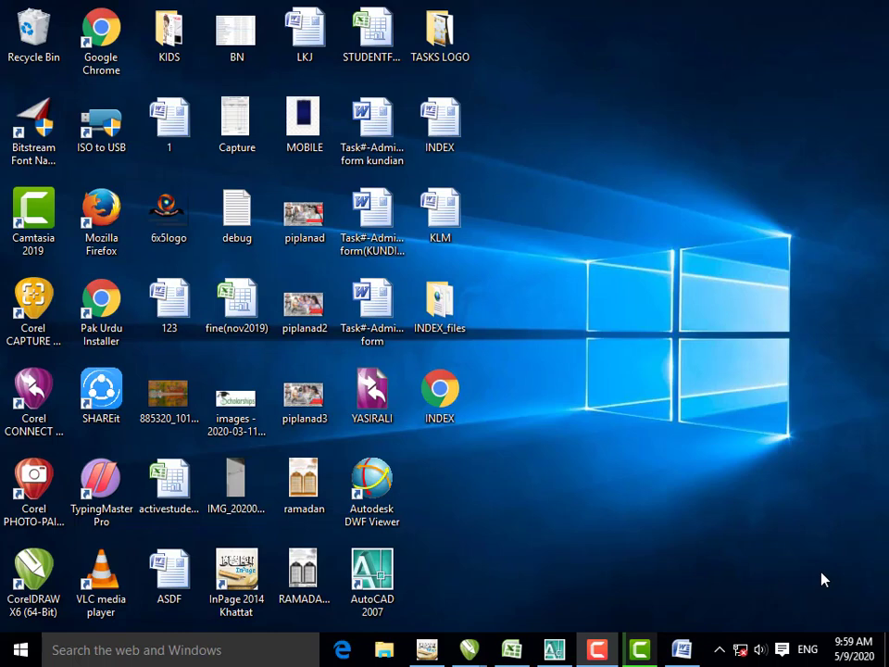
- Bring the blank Book2 workbook to the front from the Excel taskbar icon
click(511, 649)
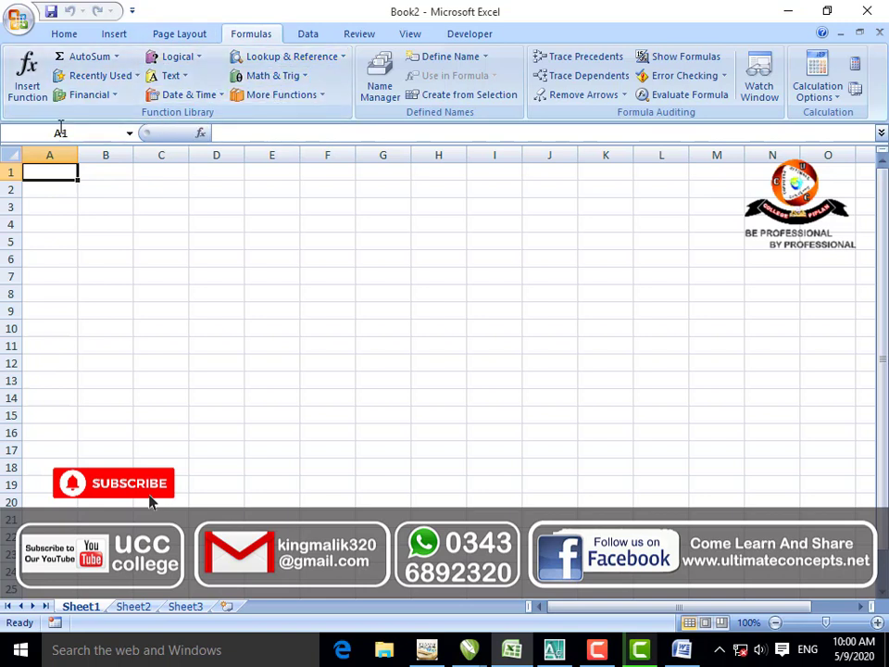
- Enter 22 in cell E4 and 15 in cell F4
drag(169, 212, 315, 339)
click(266, 227)
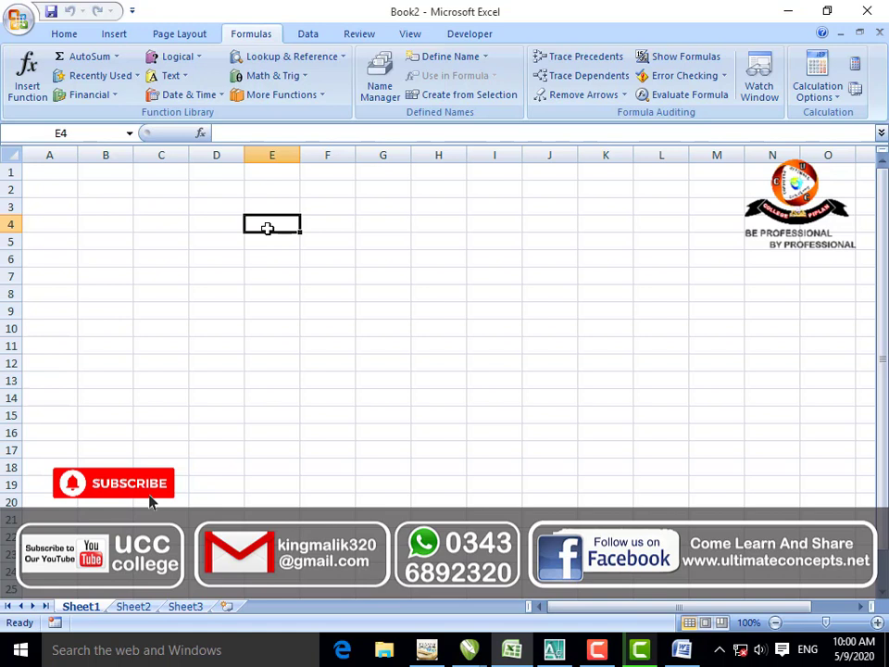
click(270, 239)
click(277, 225)
text(22)
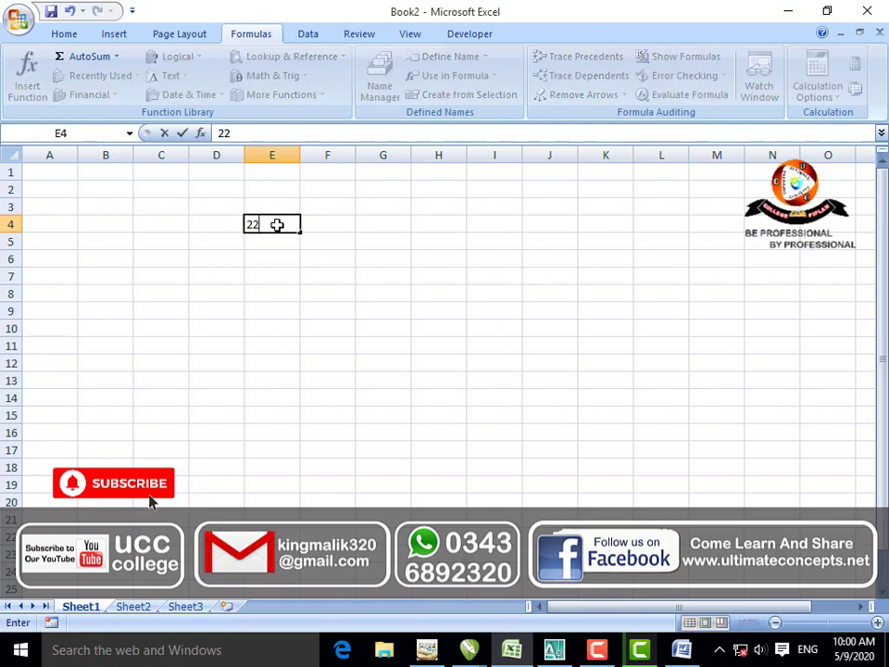
key(Tab)
text(15)
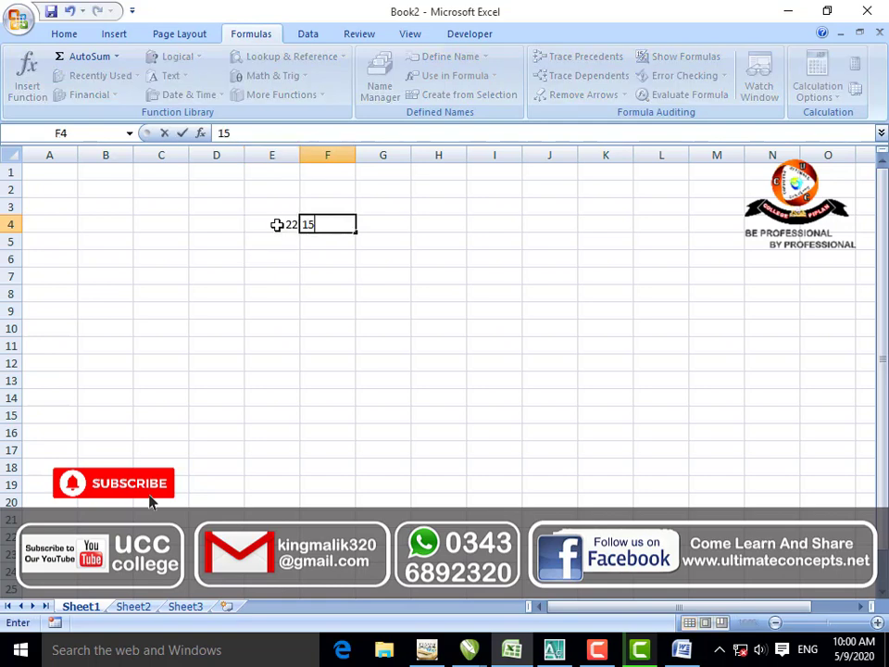
key(Tab)
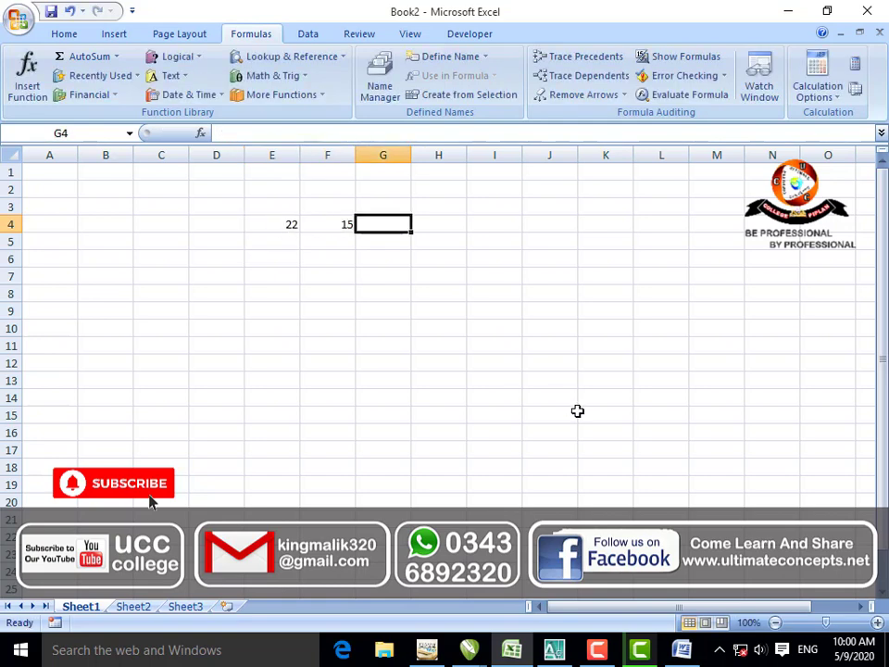
- Build the formula =E4+F4 in G4 so it shows 37
text(=)
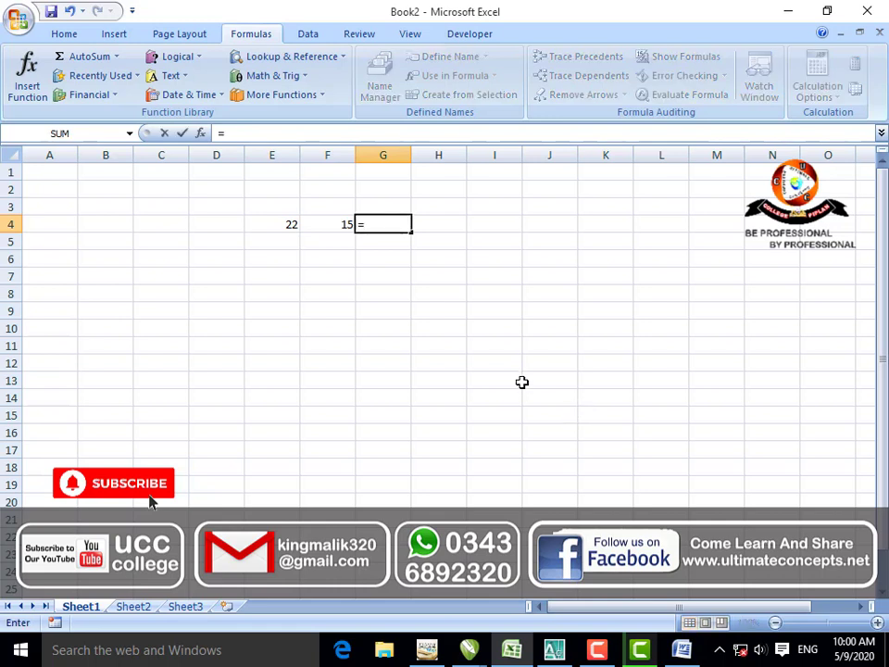
click(282, 225)
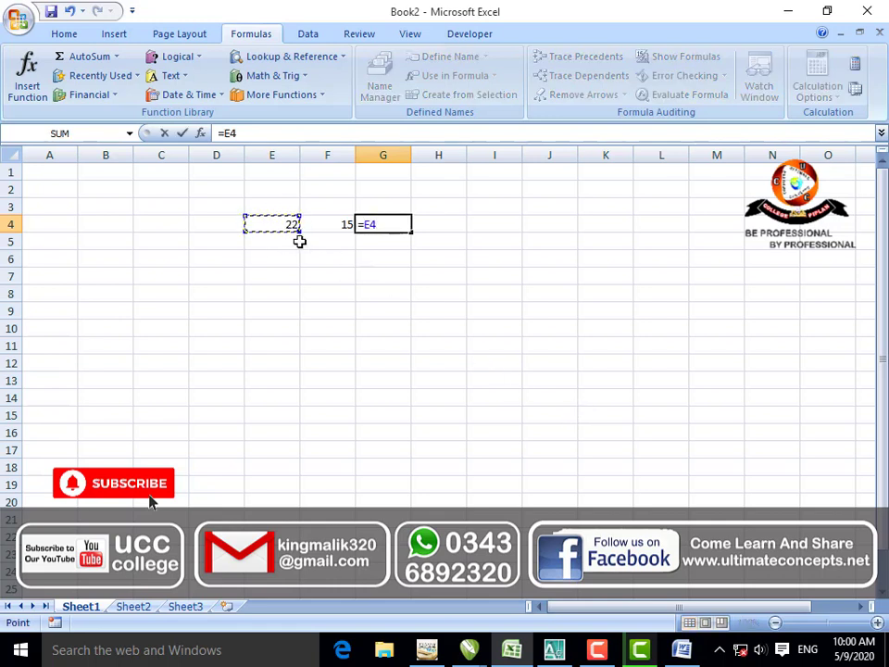
text(+)
click(323, 228)
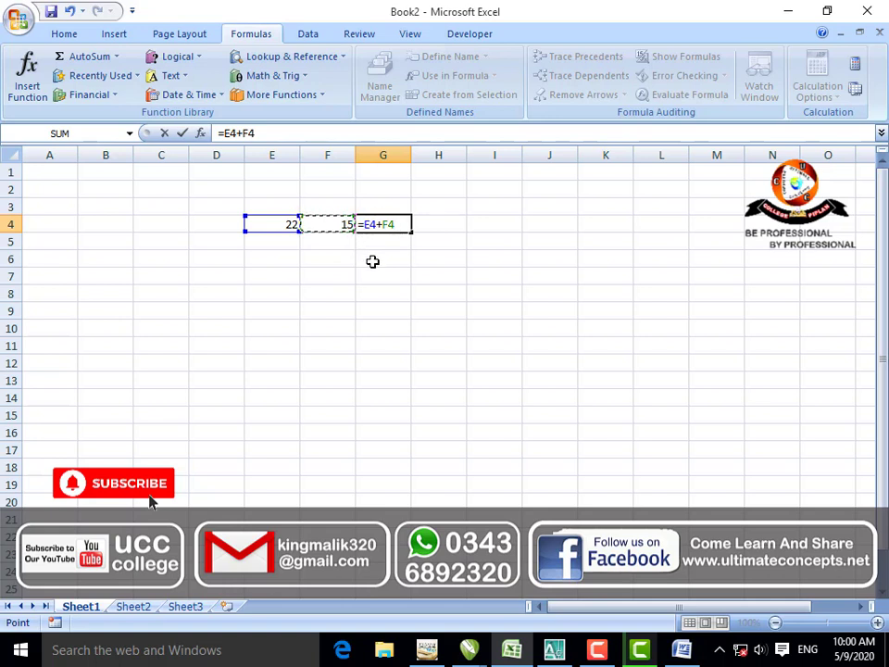
key(Return)
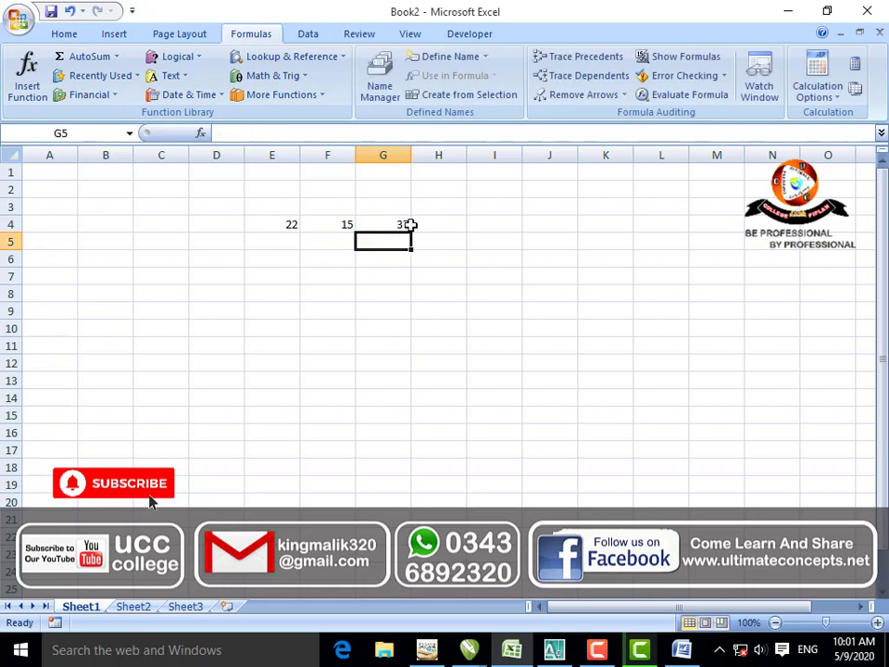
- Inspect G4's formula, abandon an edit pointing it at G6, and return to E4
click(407, 223)
click(272, 137)
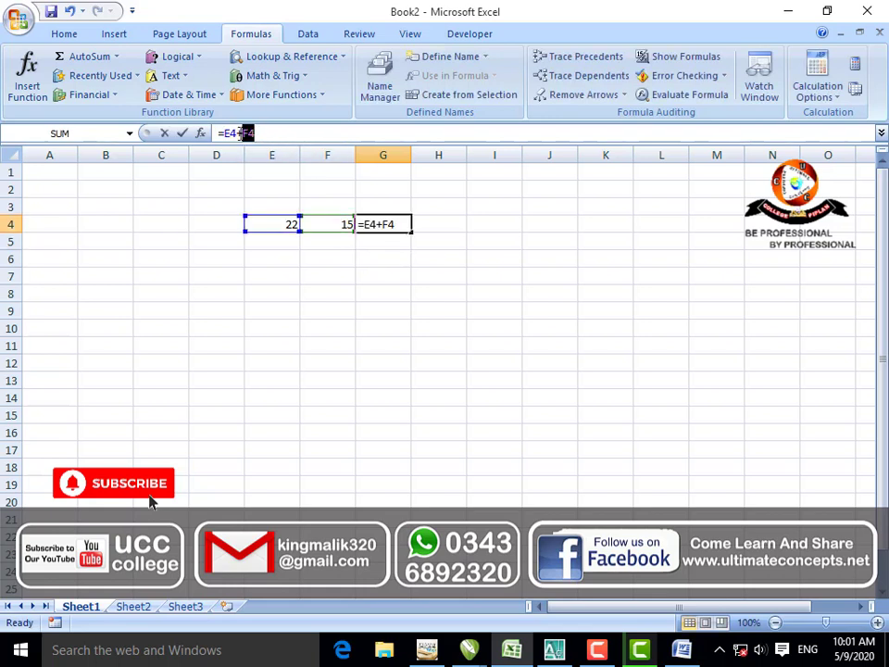
text(=)
click(382, 258)
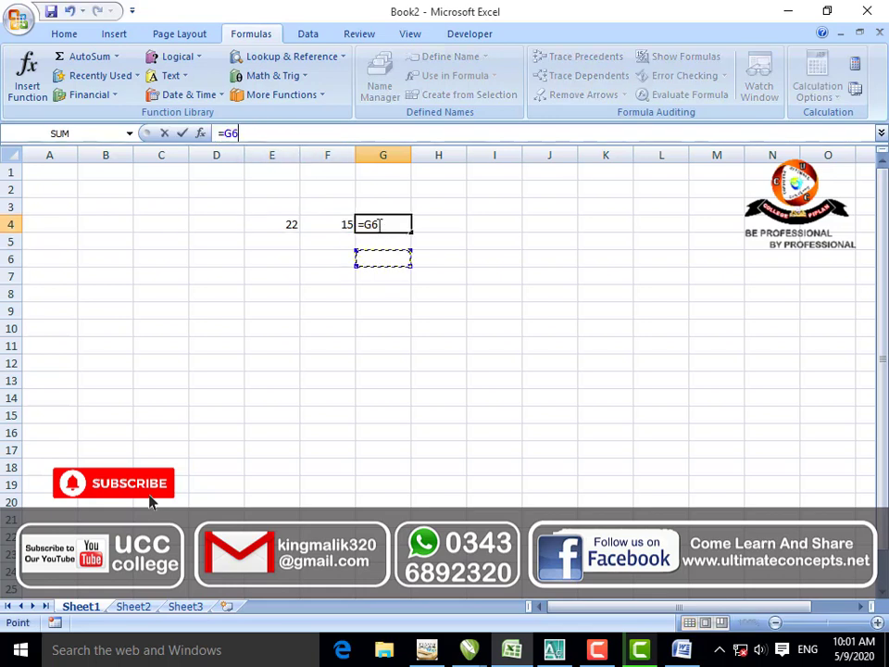
key(Escape)
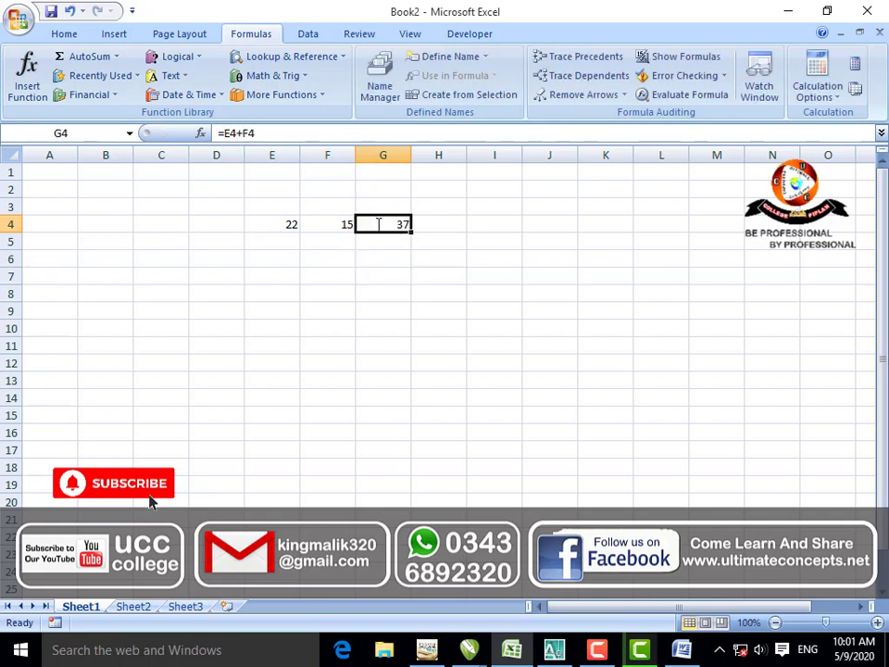
key(Left)
key(Left)
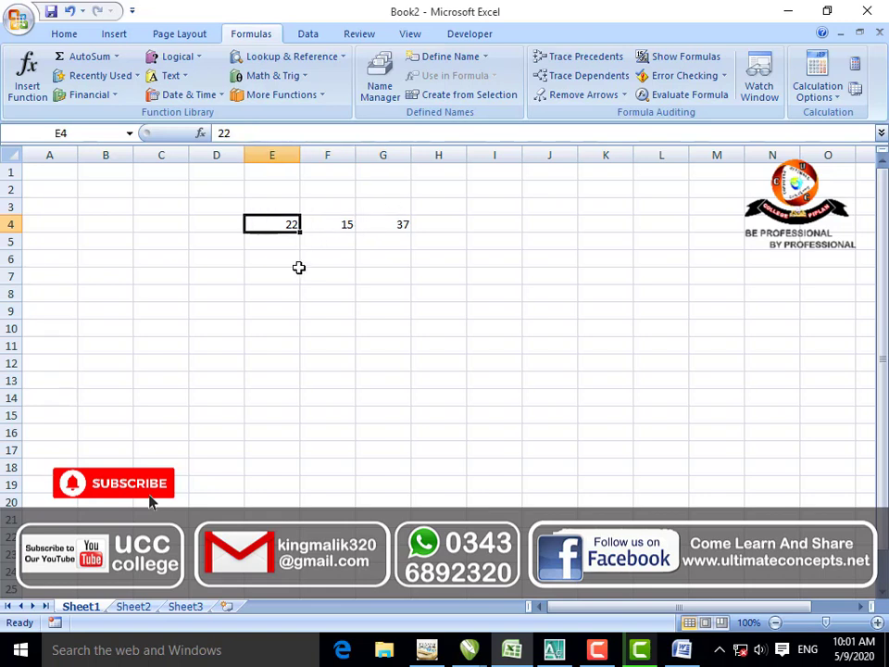
- Delete the contents of E4:G4, then type =RAND() in E4 and cancel it
drag(270, 221, 381, 223)
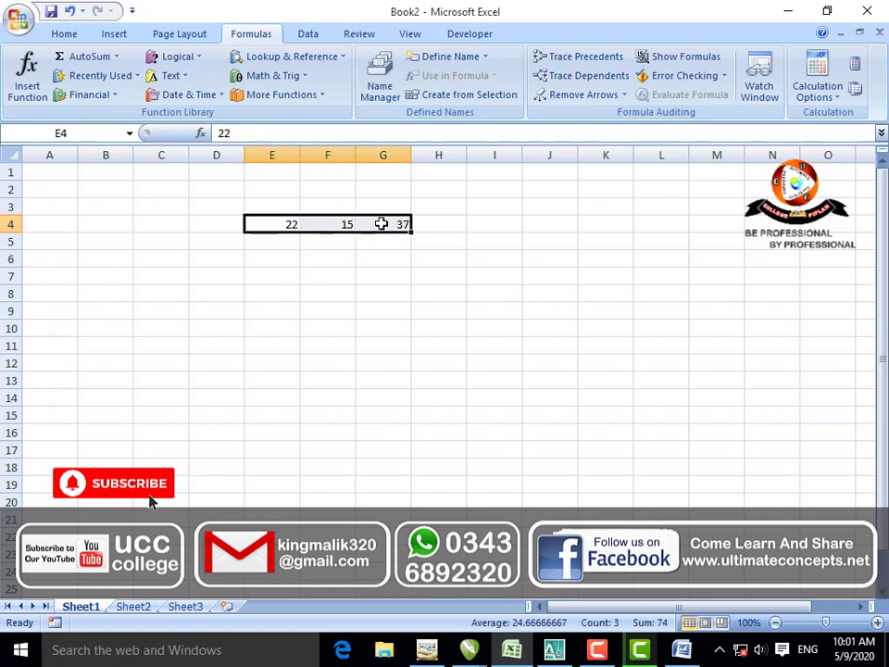
key(Delete)
text(=RA)
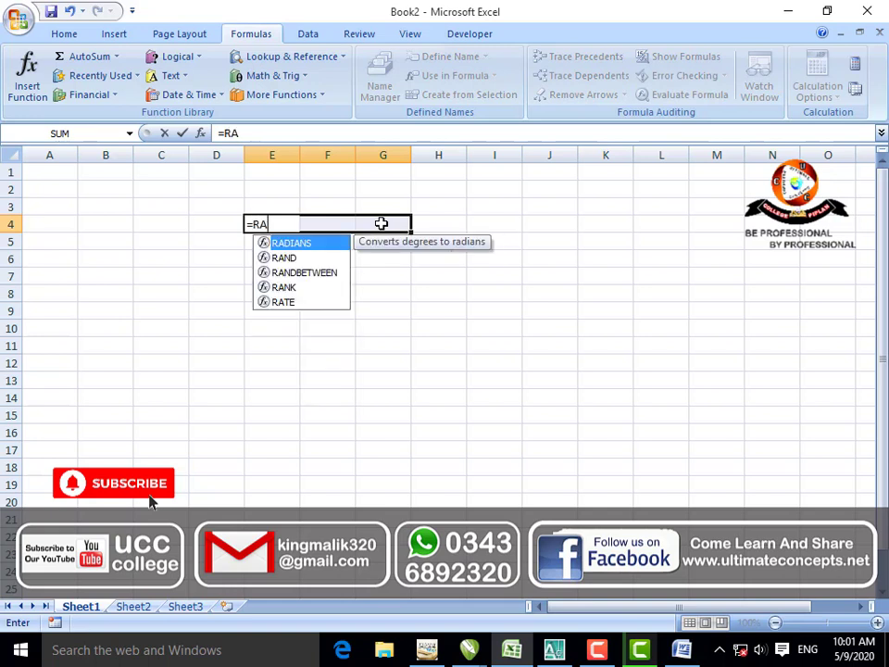
text(ND)
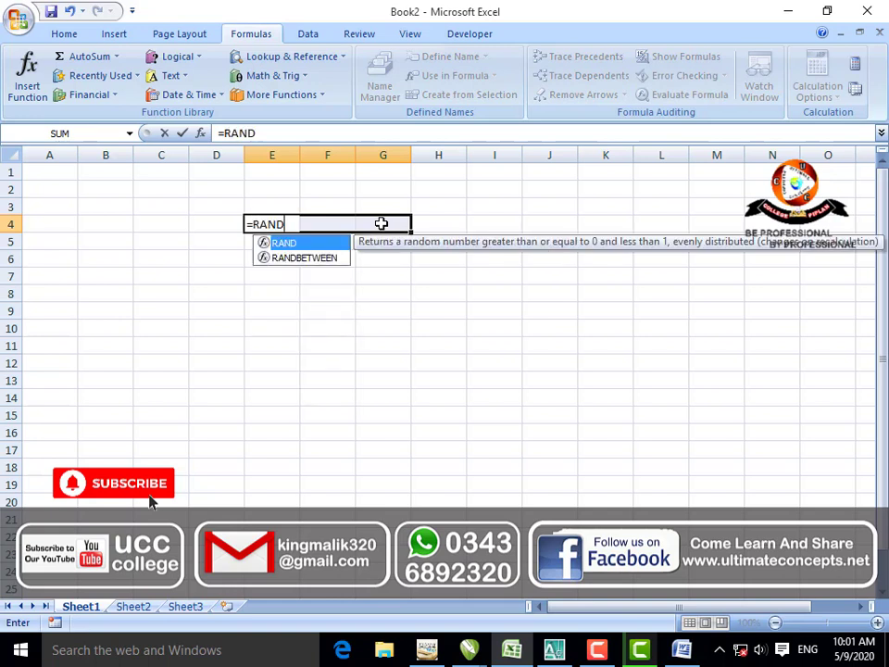
text(())
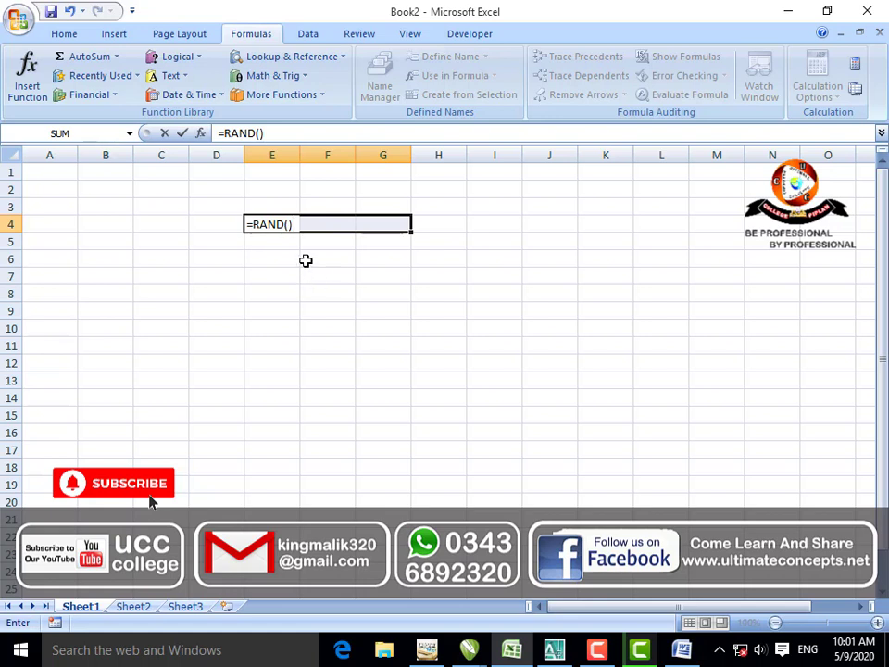
key(Escape)
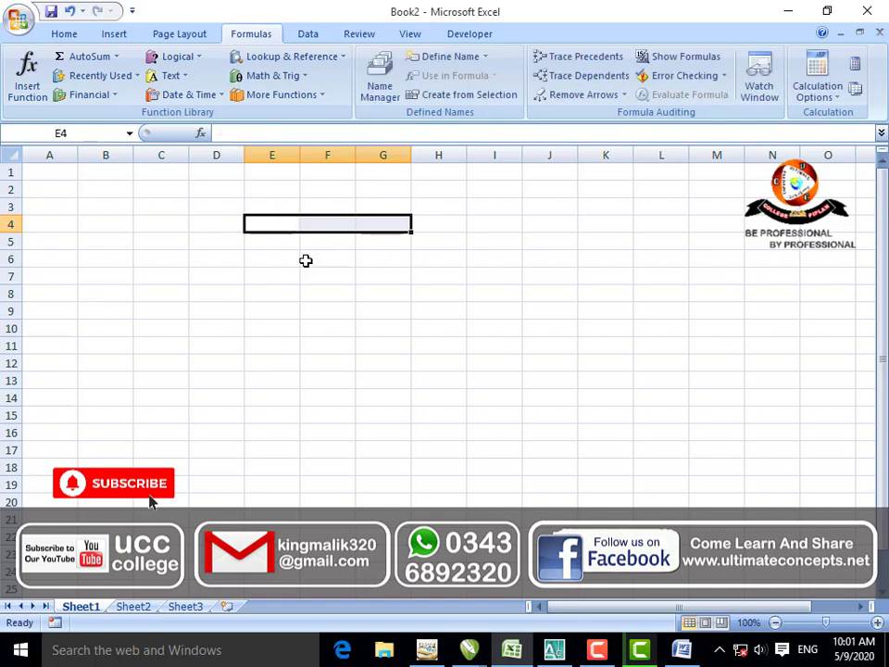
click(28, 92)
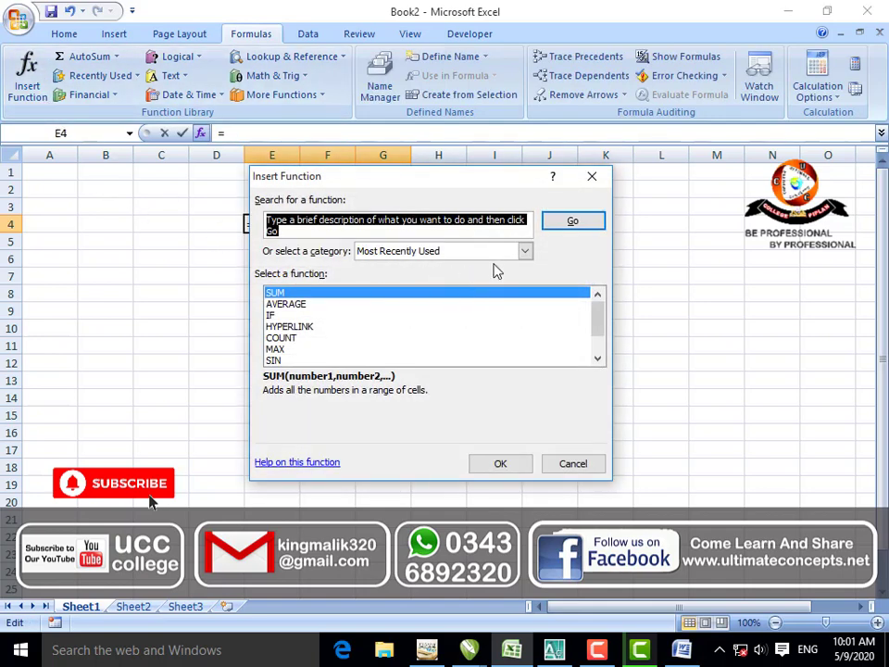
click(525, 254)
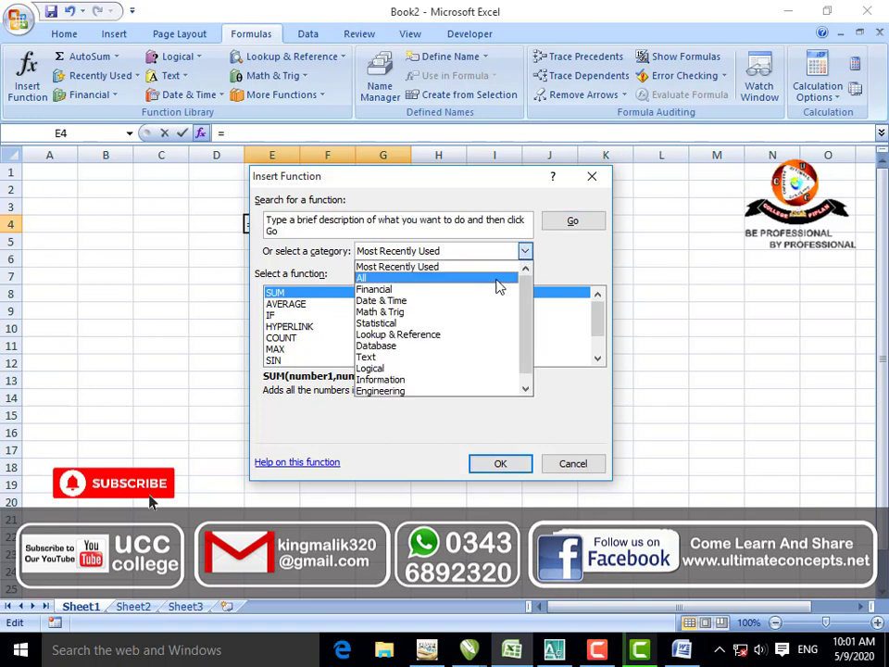
click(497, 278)
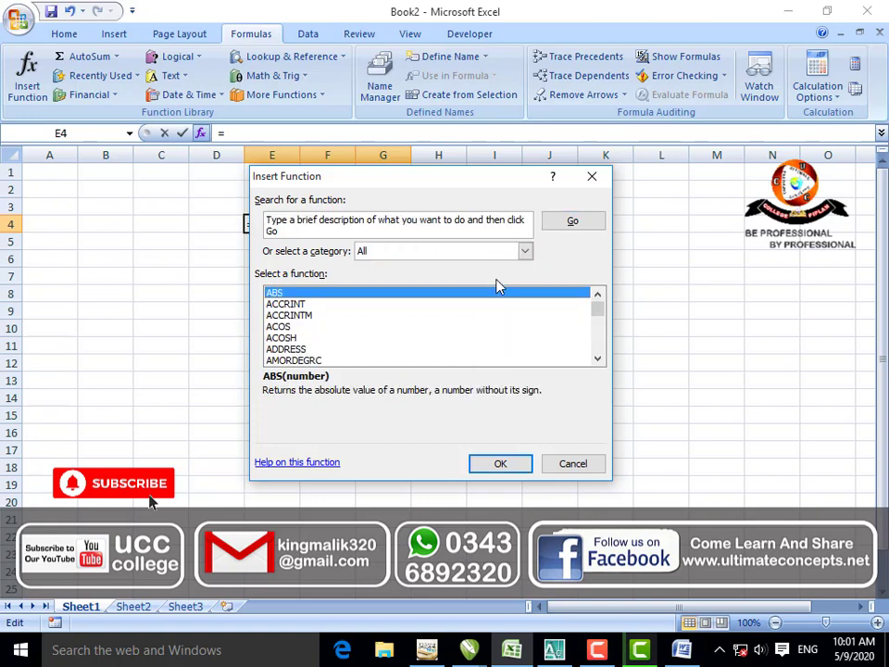
click(598, 359)
drag(598, 359, 599, 362)
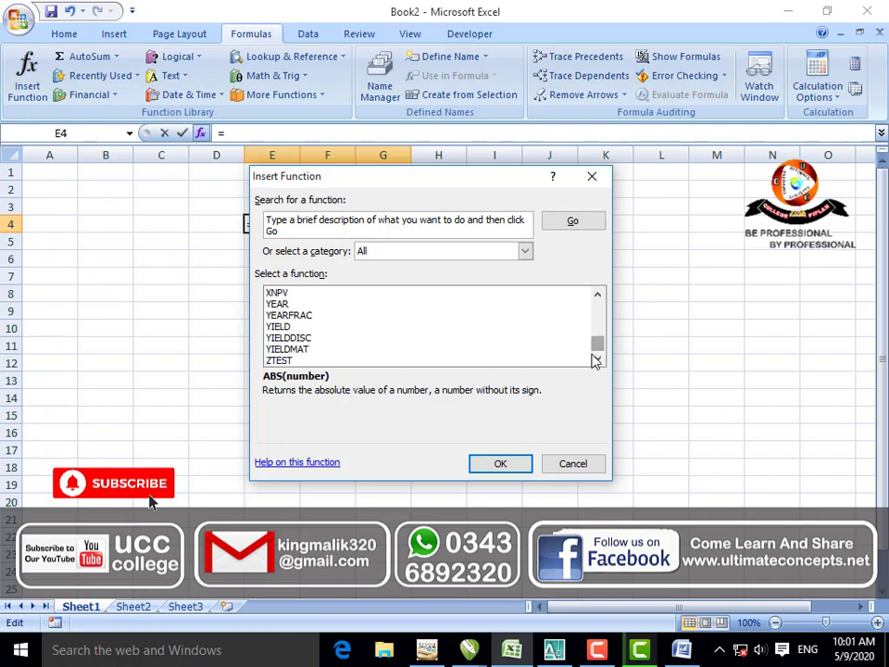
click(587, 463)
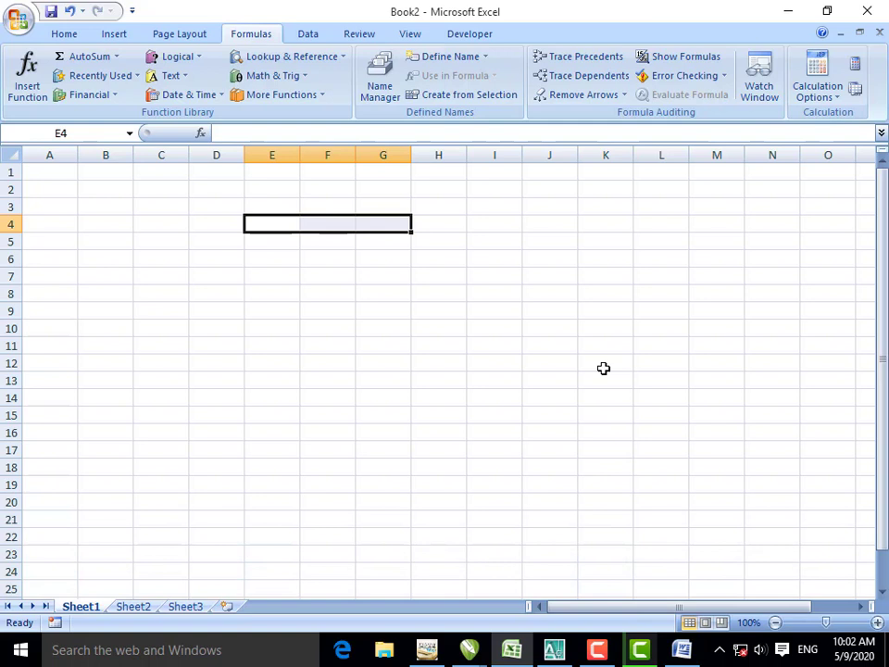
- Select the block C3:I15 and click cell I12, leaving Sheet1 entirely blank
click(284, 278)
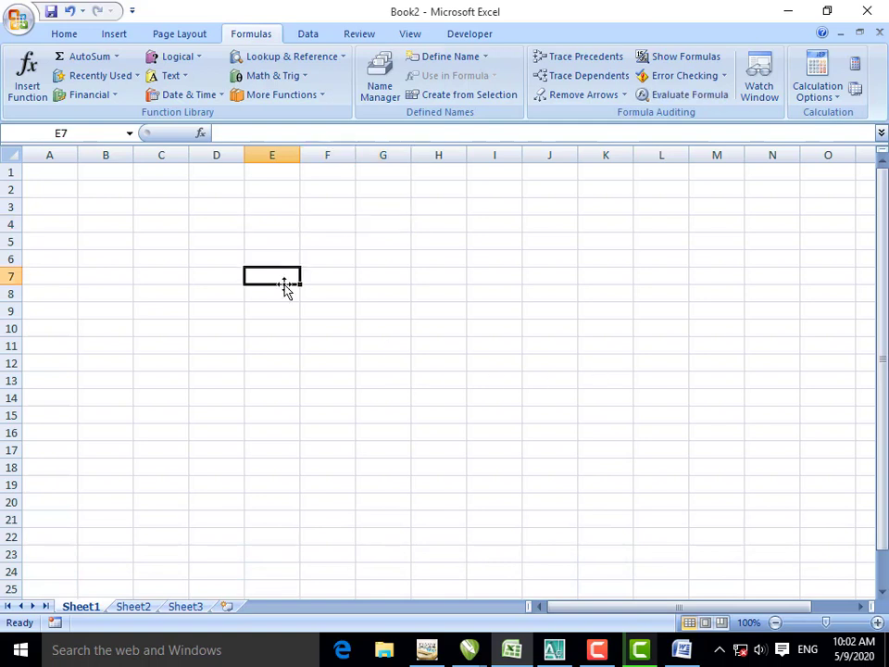
drag(185, 212, 514, 409)
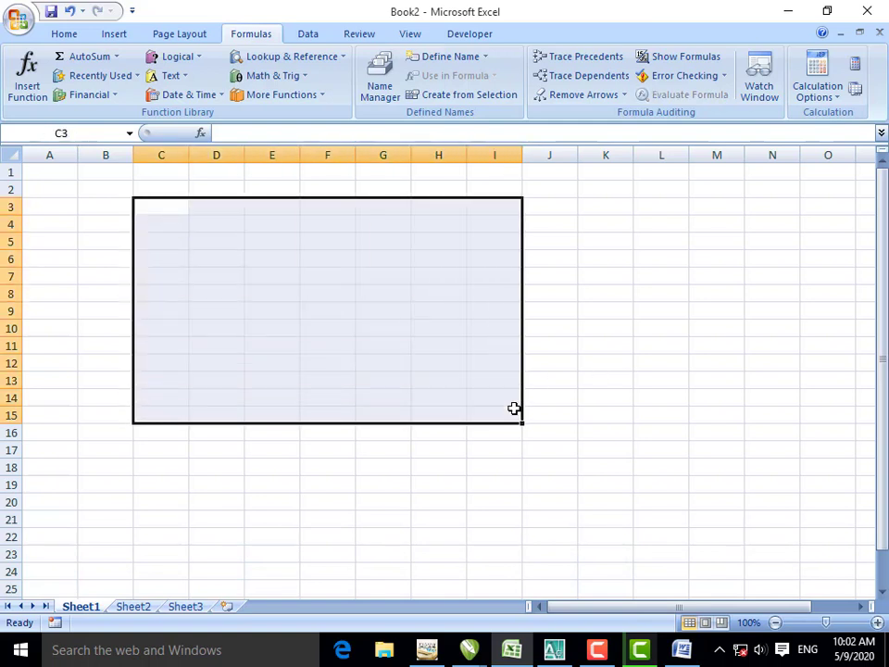
click(482, 360)
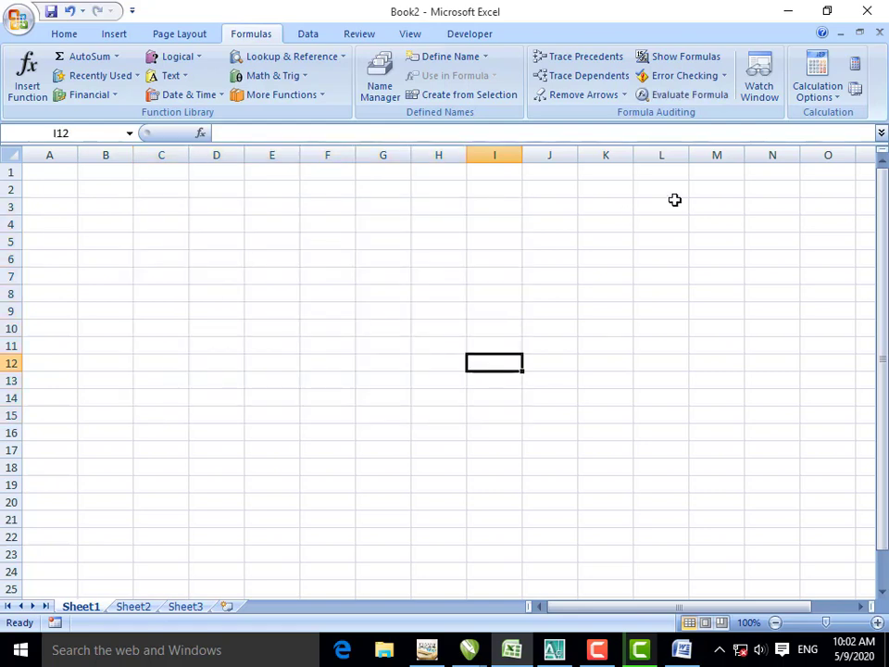
- Switch to the EXCEL FUNCTIONS document and highlight SUM, then PRODUCT
click(682, 650)
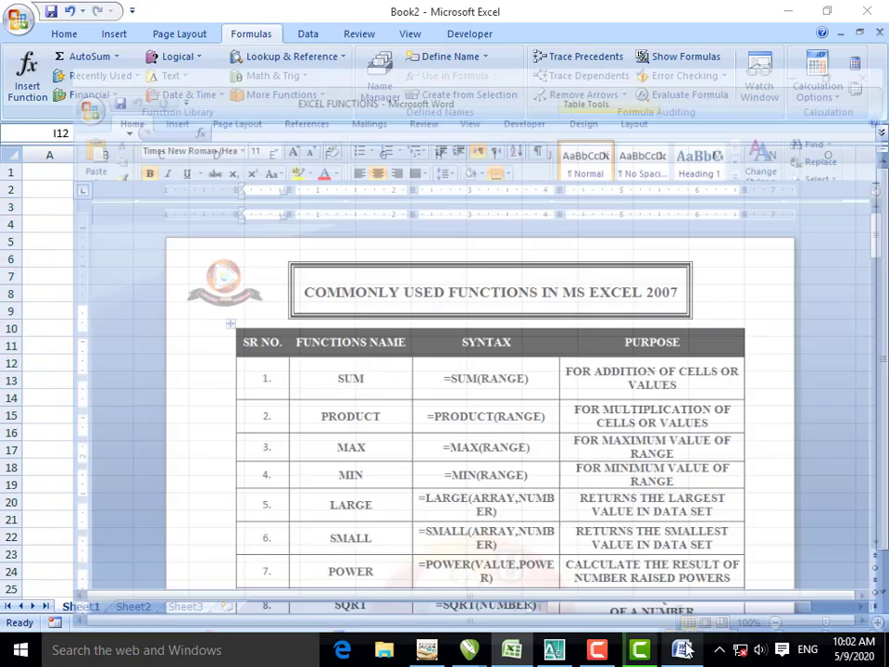
scroll(421, 416, down, 1)
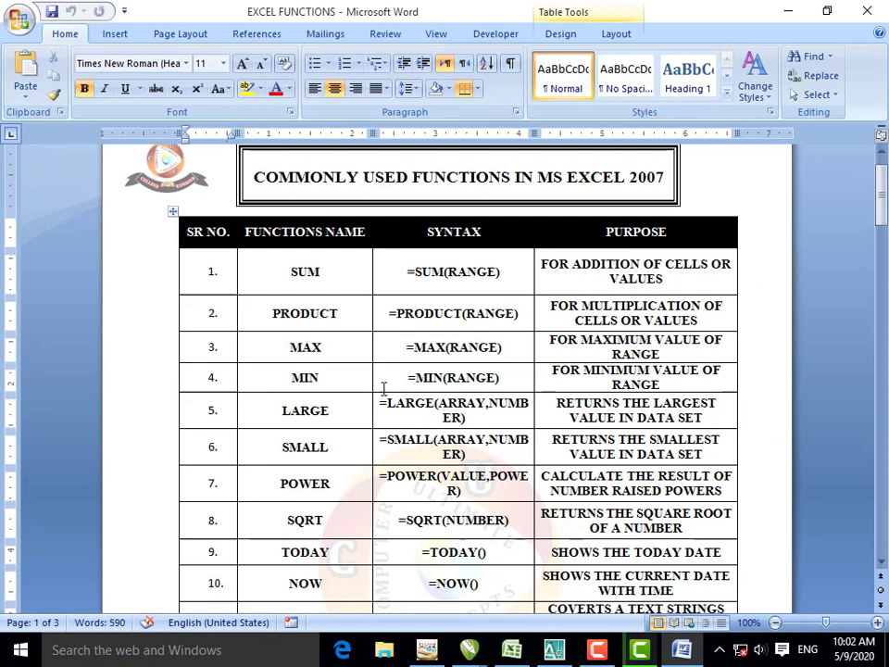
click(287, 271)
double_click(312, 273)
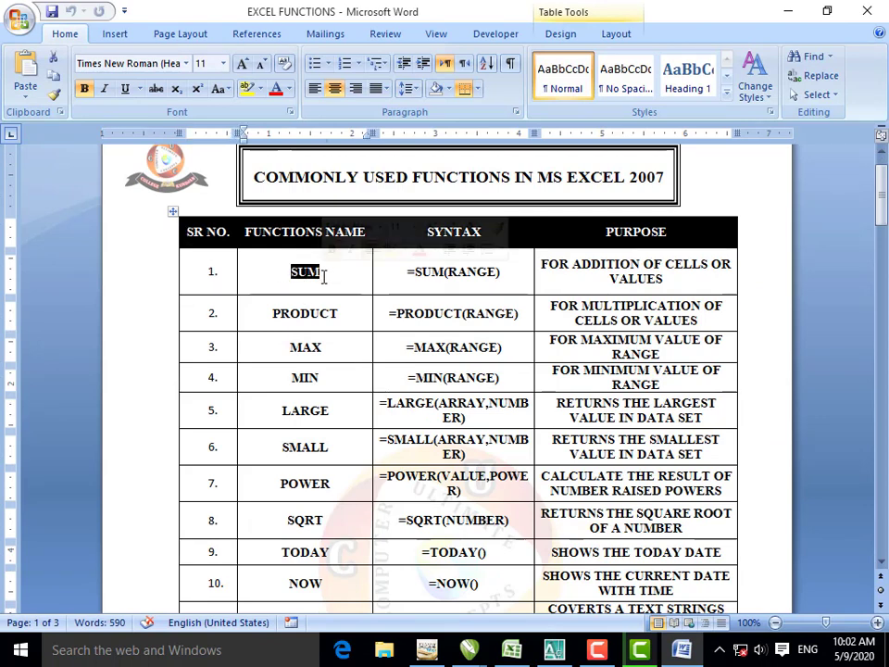
click(344, 314)
drag(293, 272, 323, 272)
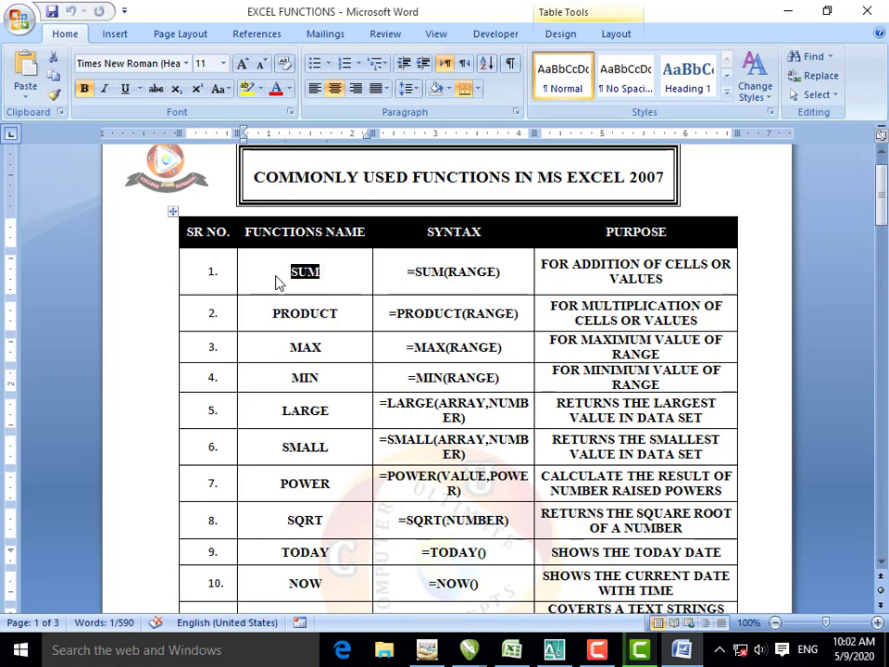
drag(285, 270, 332, 281)
click(334, 279)
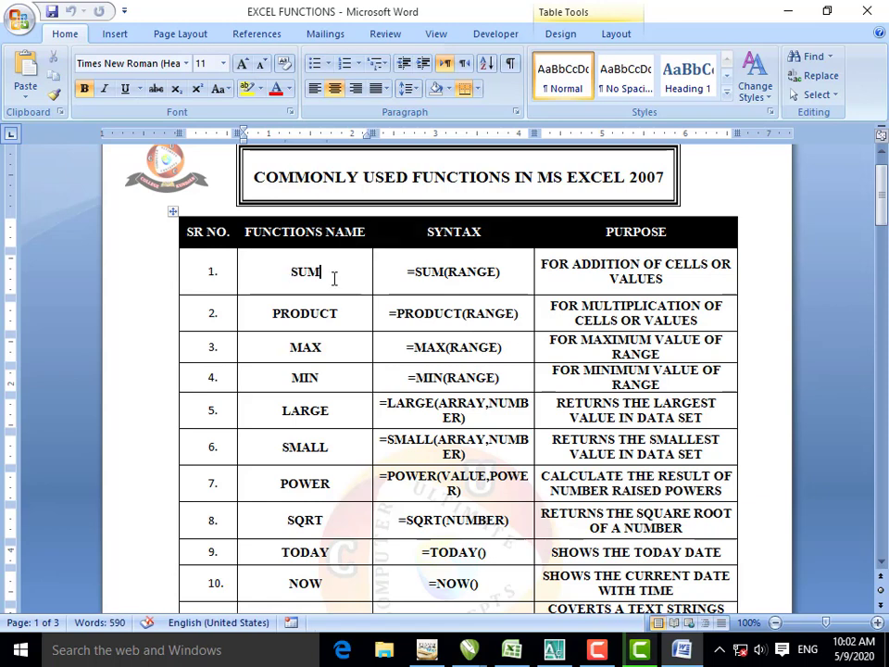
drag(321, 279, 340, 315)
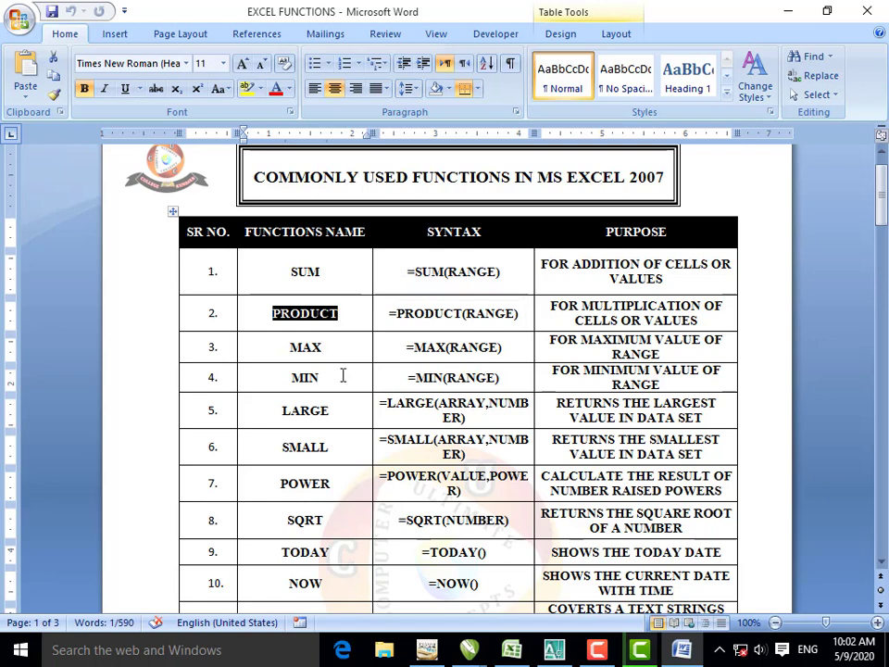
- Highlight the function names MAX, LARGE and SMALL in rows 3 to 6
scroll(334, 343, down, 2)
drag(287, 267, 323, 293)
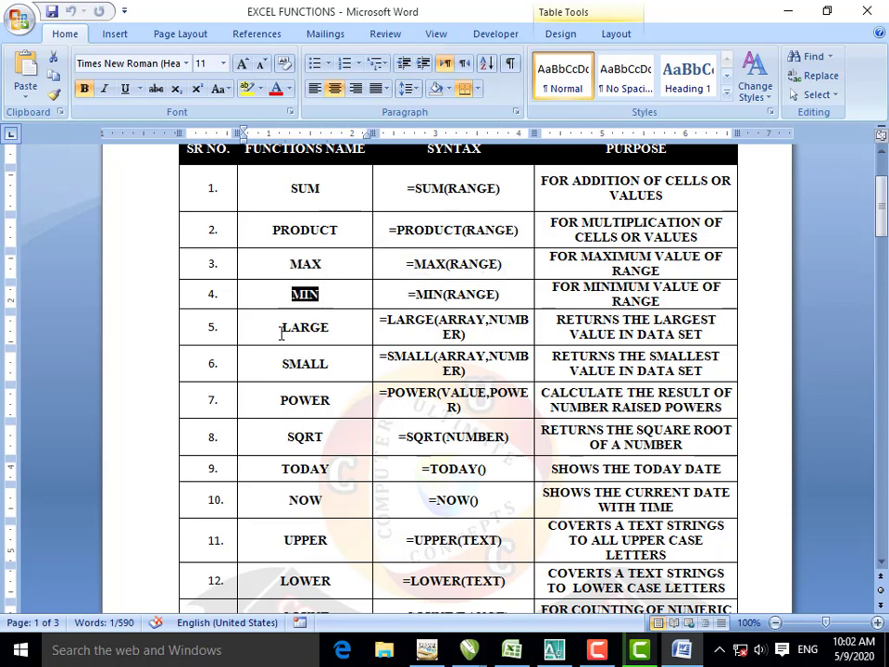
drag(284, 330, 334, 332)
drag(278, 365, 332, 372)
drag(278, 404, 348, 422)
- Select the POWER and SQRT function names in turn
scroll(352, 424, down, 1)
scroll(369, 423, down, 1)
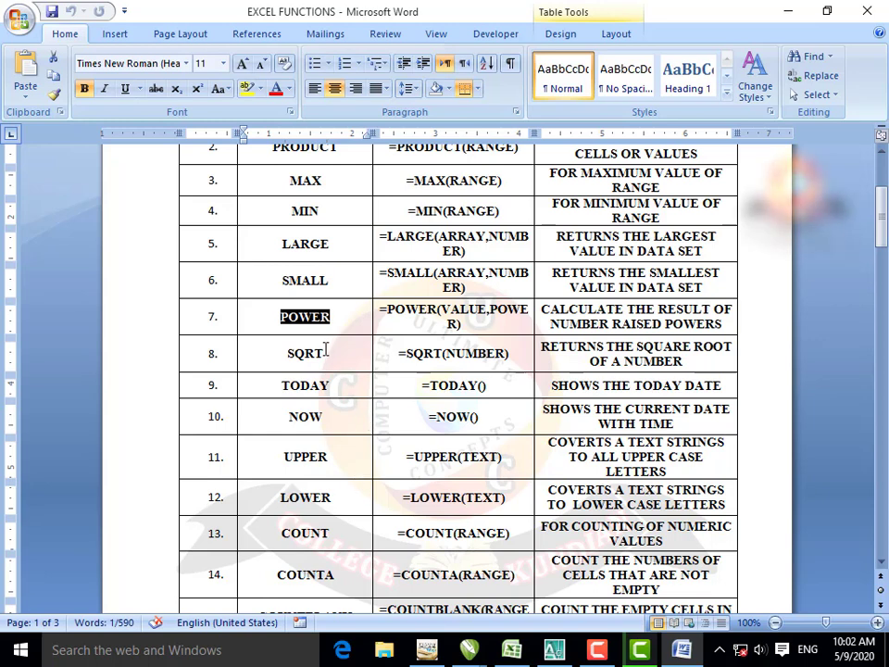
click(289, 358)
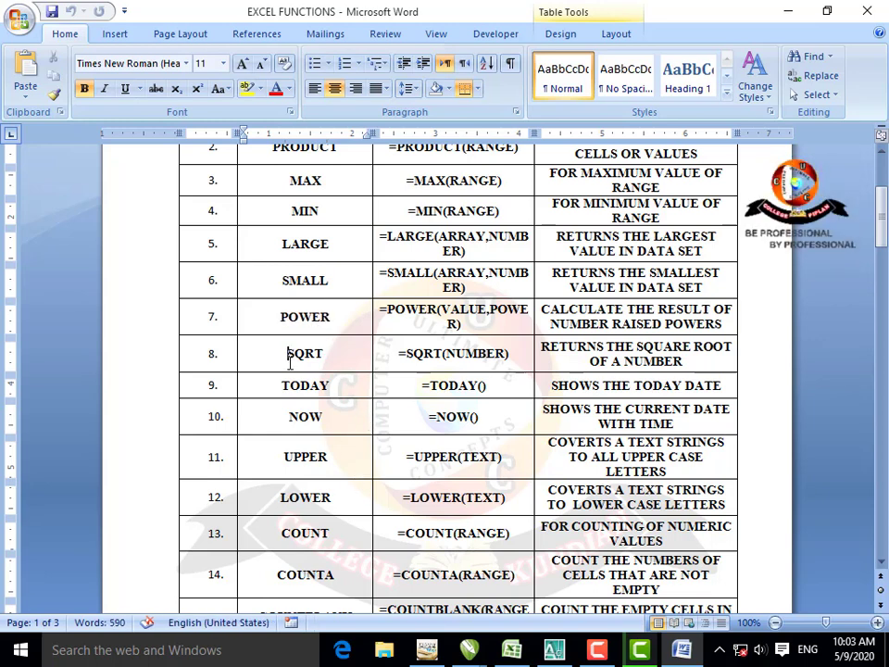
drag(289, 356, 328, 353)
scroll(335, 375, down, 1)
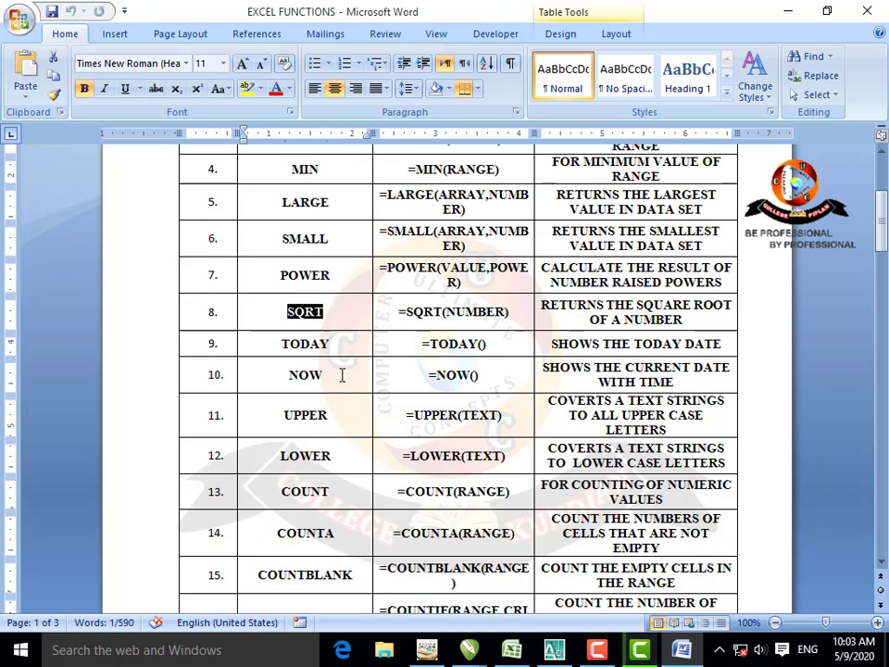
click(331, 345)
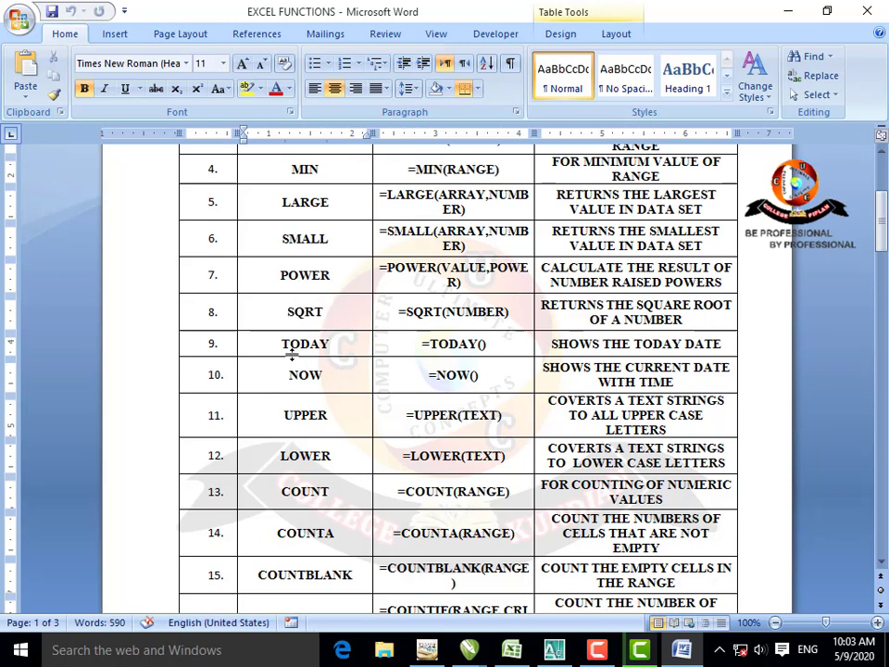
drag(281, 345, 326, 335)
- Select NOW, LOWER and COUNT in rows 10 to 13
scroll(333, 357, down, 1)
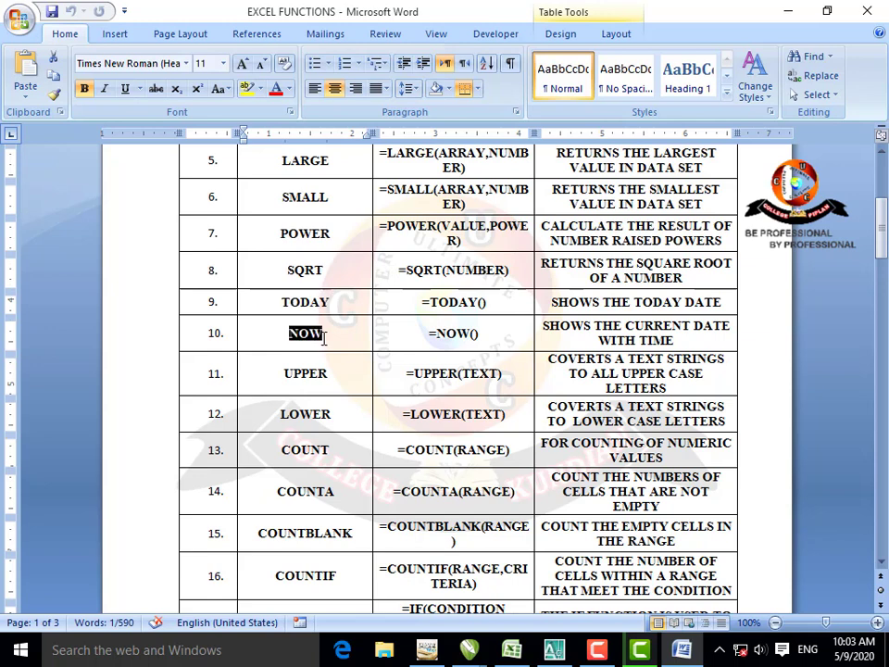
drag(283, 374, 339, 375)
double_click(290, 414)
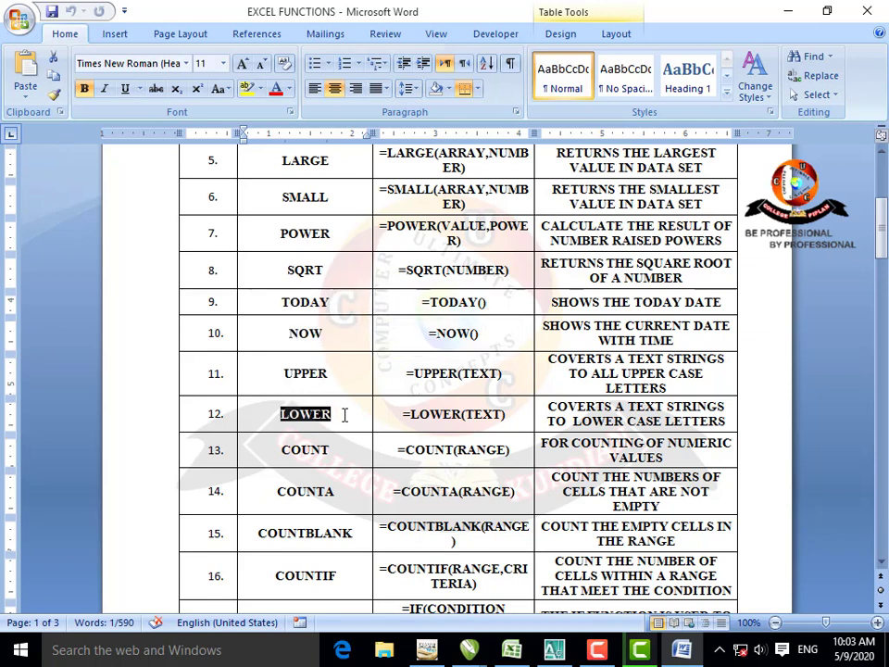
double_click(292, 450)
scroll(346, 456, down, 2)
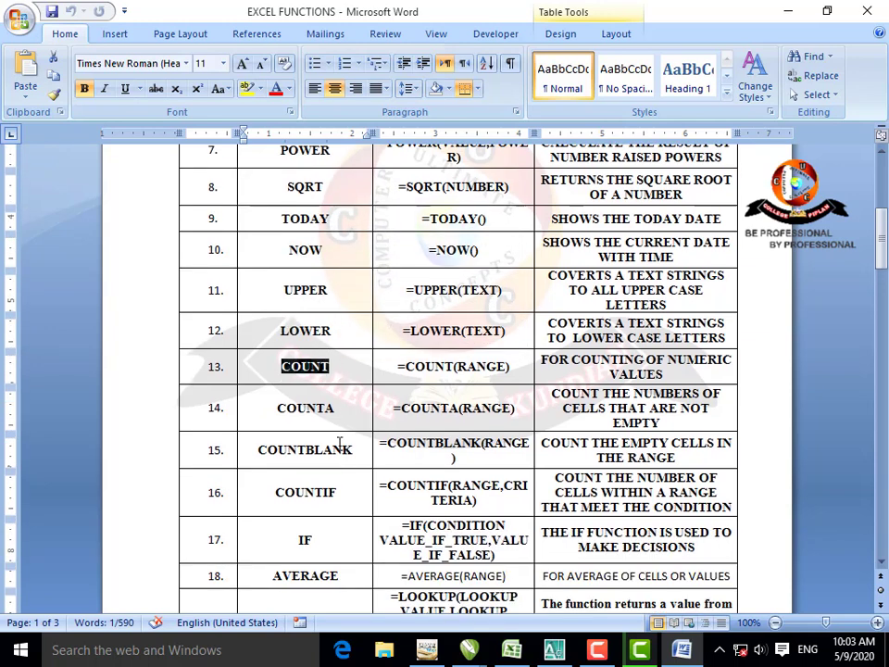
drag(278, 407, 339, 414)
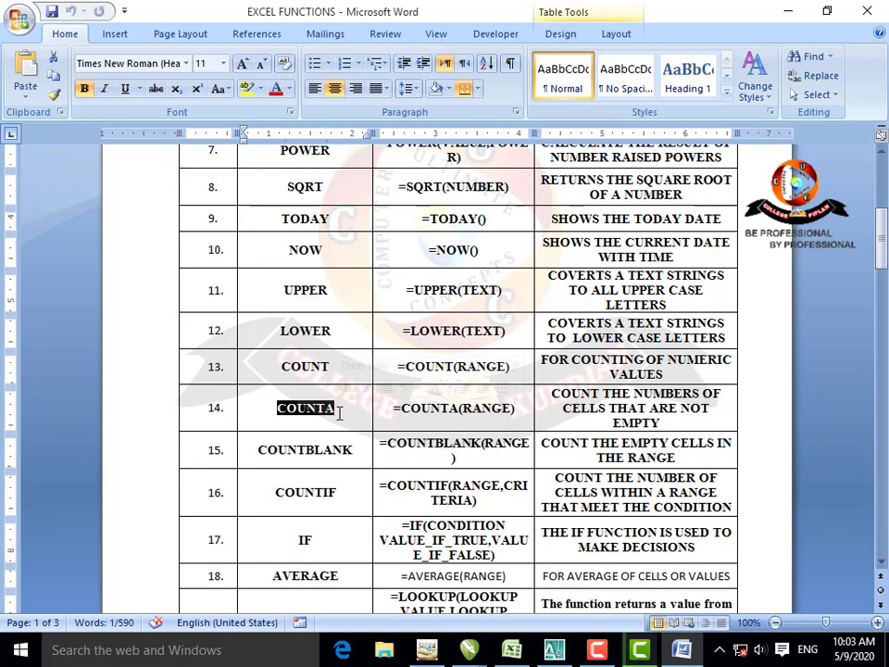
- Highlight COUNTBLANK and COUNTIF in rows 15 and 16, then the next name
scroll(339, 441, down, 2)
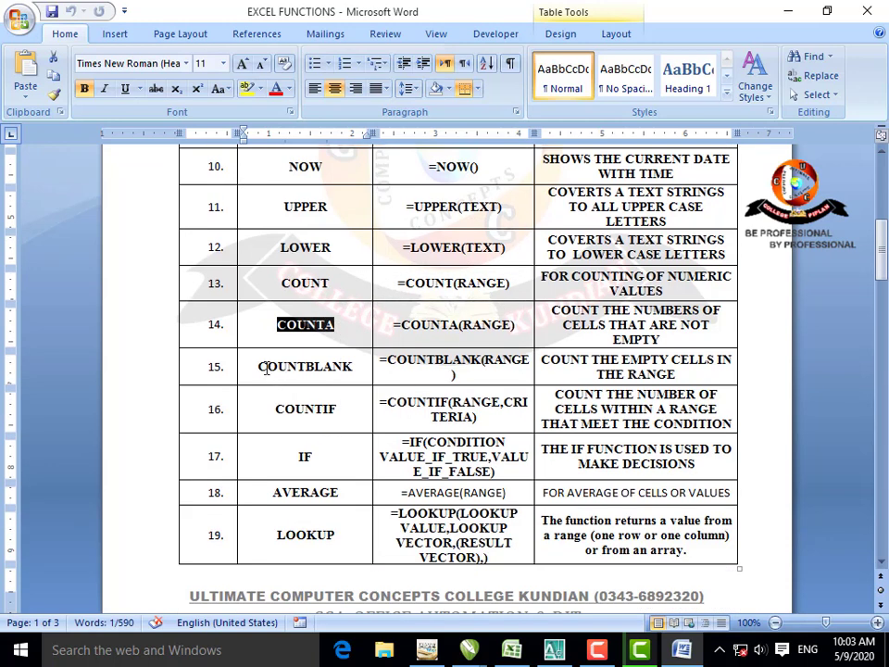
drag(264, 364, 363, 365)
drag(276, 415, 352, 410)
scroll(352, 411, down, 3)
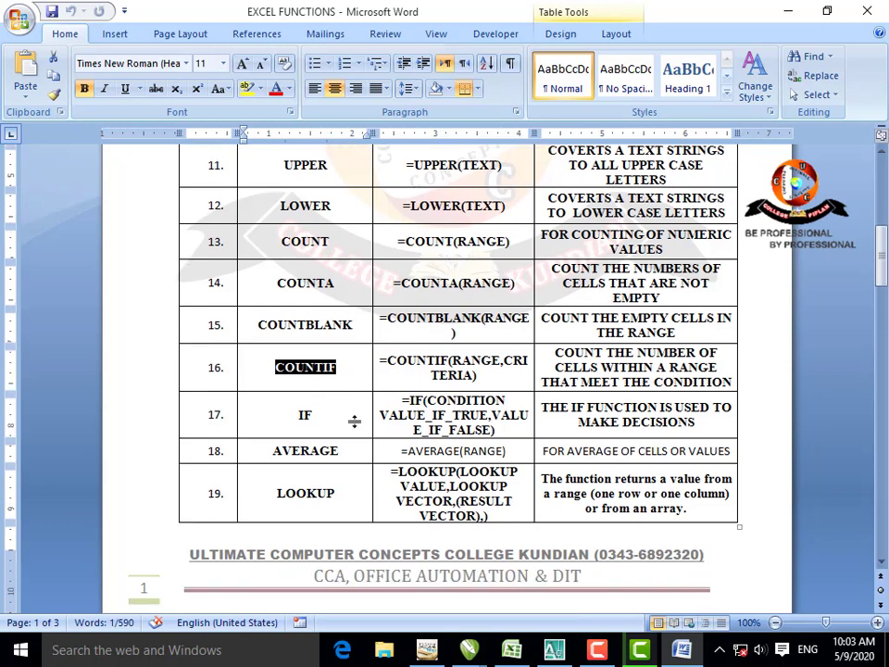
drag(297, 331, 327, 331)
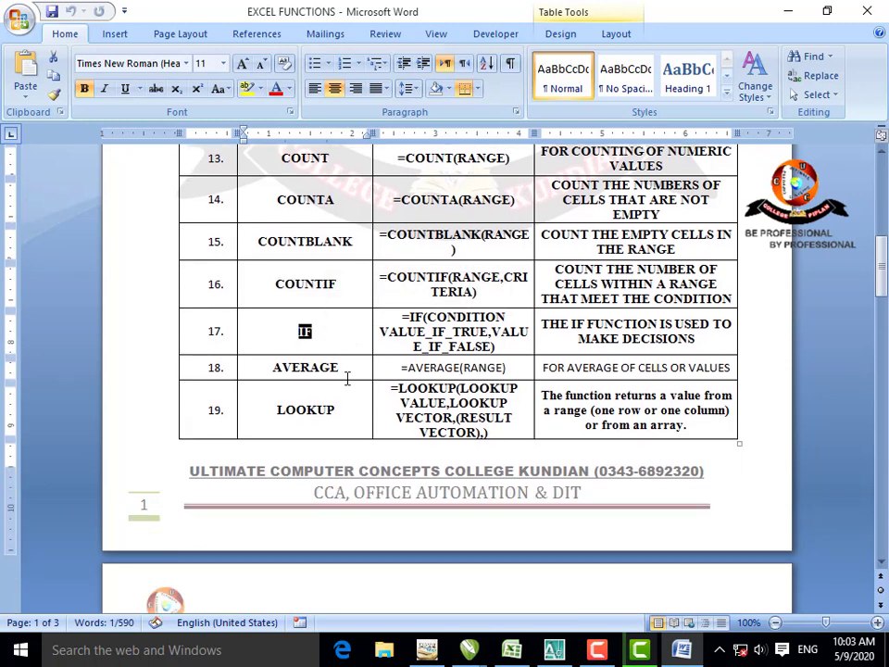
- Highlight AVERAGE in row 18 and the remaining names down to LOOKUP
scroll(349, 378, down, 1)
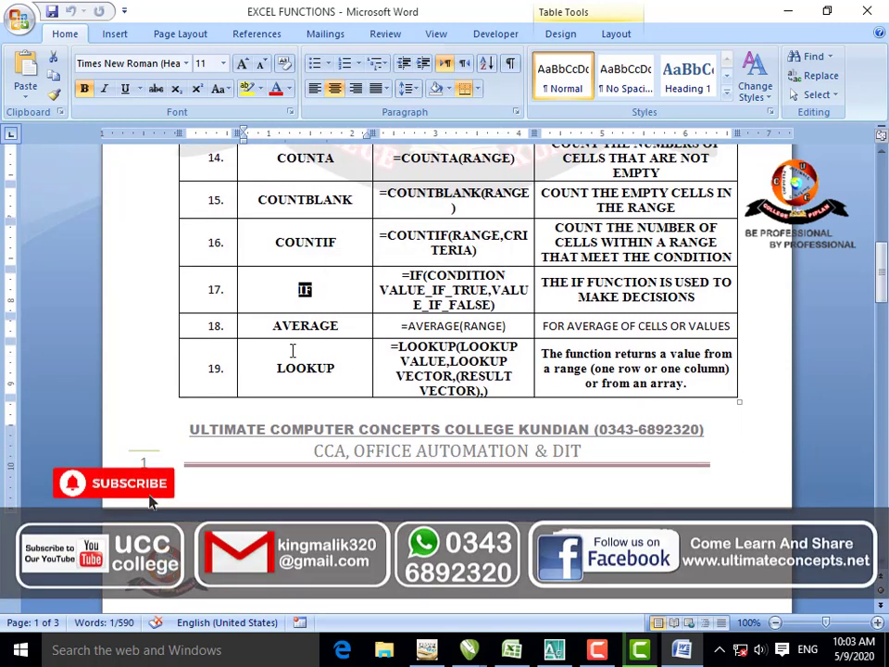
drag(270, 326, 341, 326)
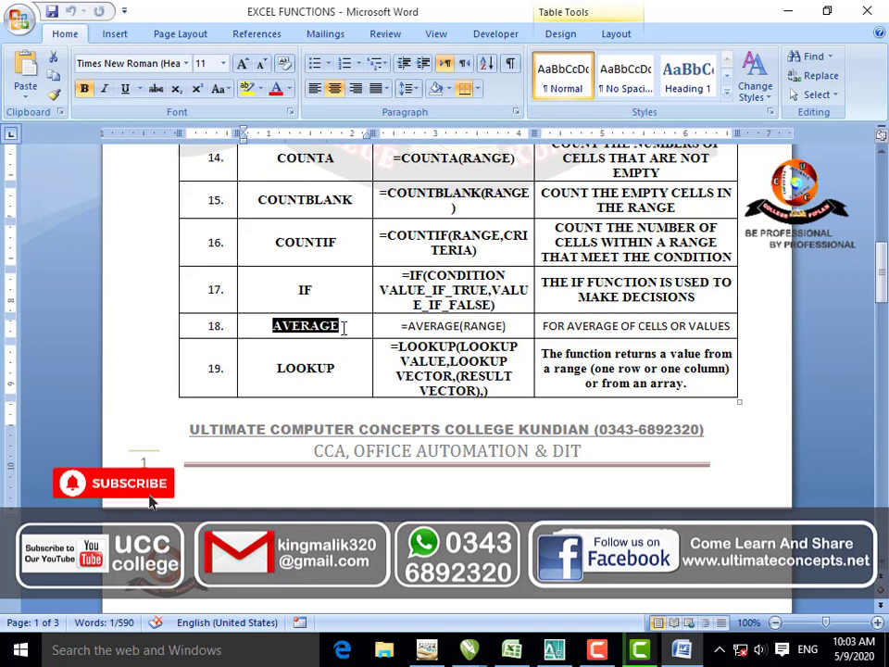
scroll(346, 343, down, 2)
drag(276, 287, 338, 287)
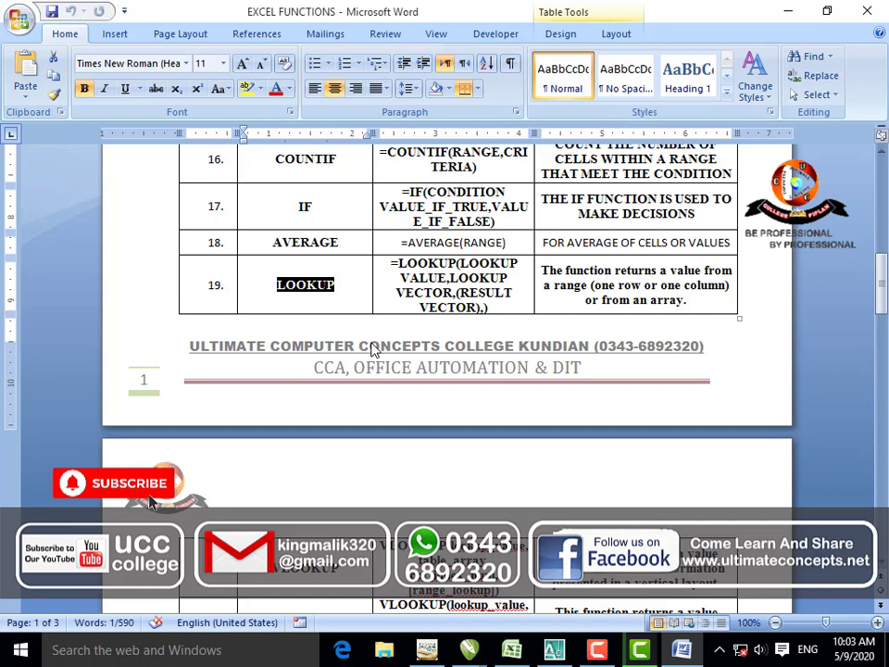
scroll(371, 351, down, 4)
click(266, 403)
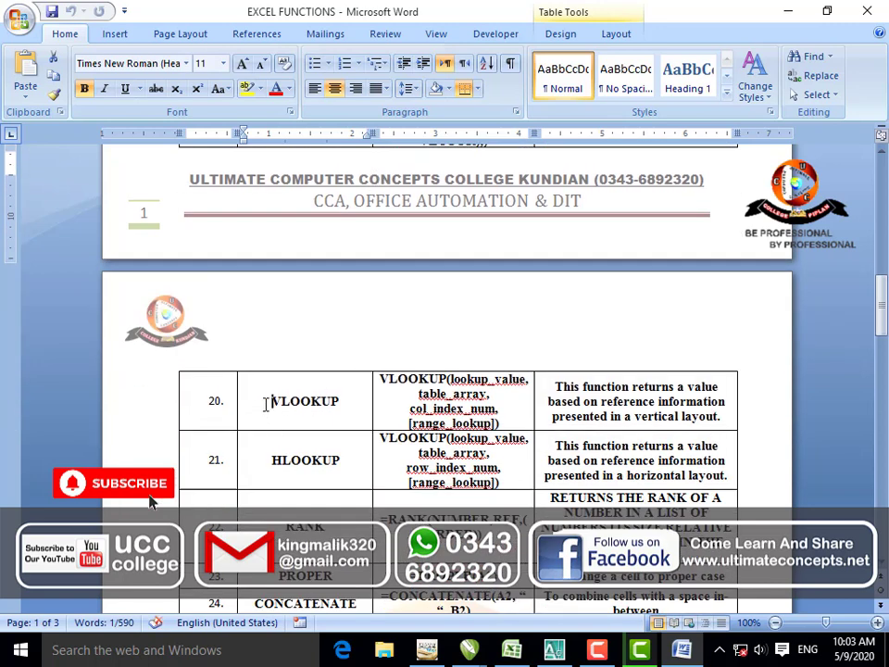
drag(265, 403, 342, 412)
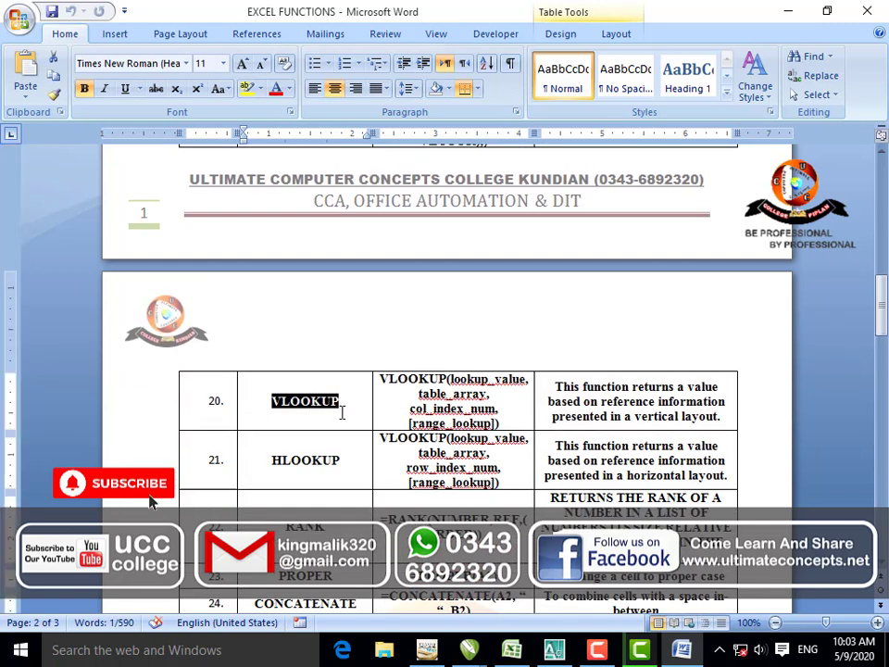
scroll(342, 412, down, 1)
scroll(342, 413, down, 1)
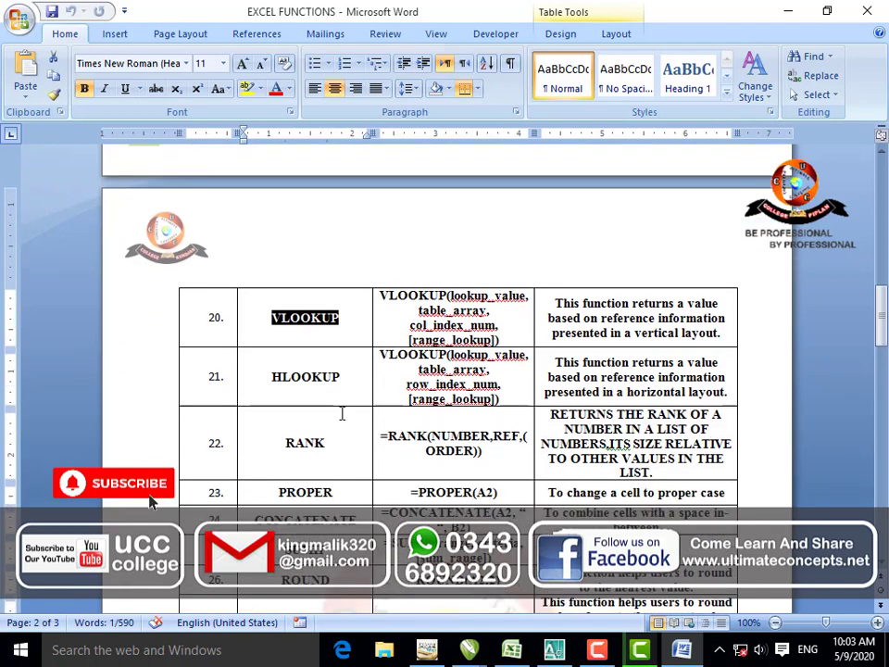
scroll(342, 413, up, 3)
scroll(342, 412, down, 3)
drag(269, 375, 356, 380)
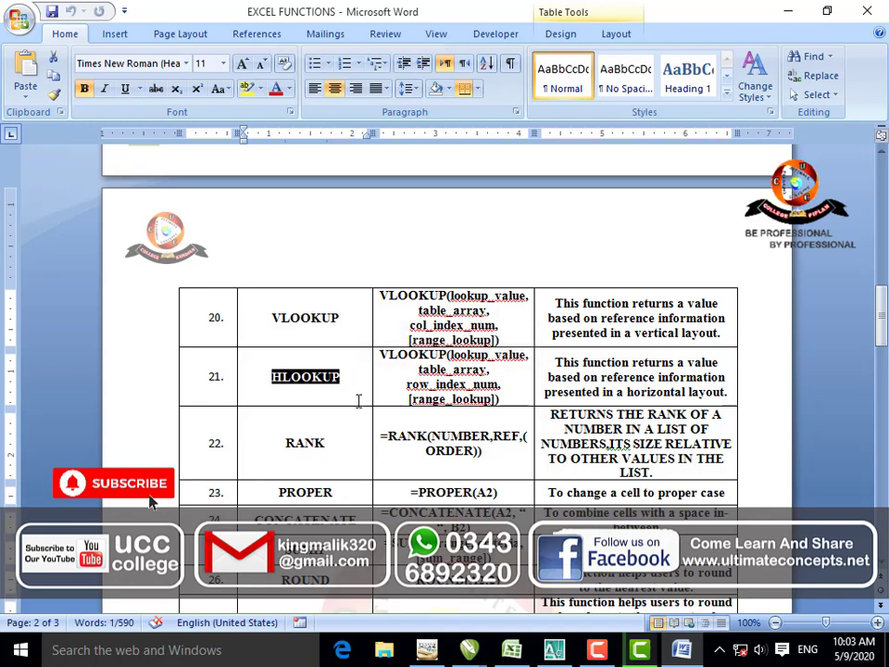
scroll(358, 399, down, 2)
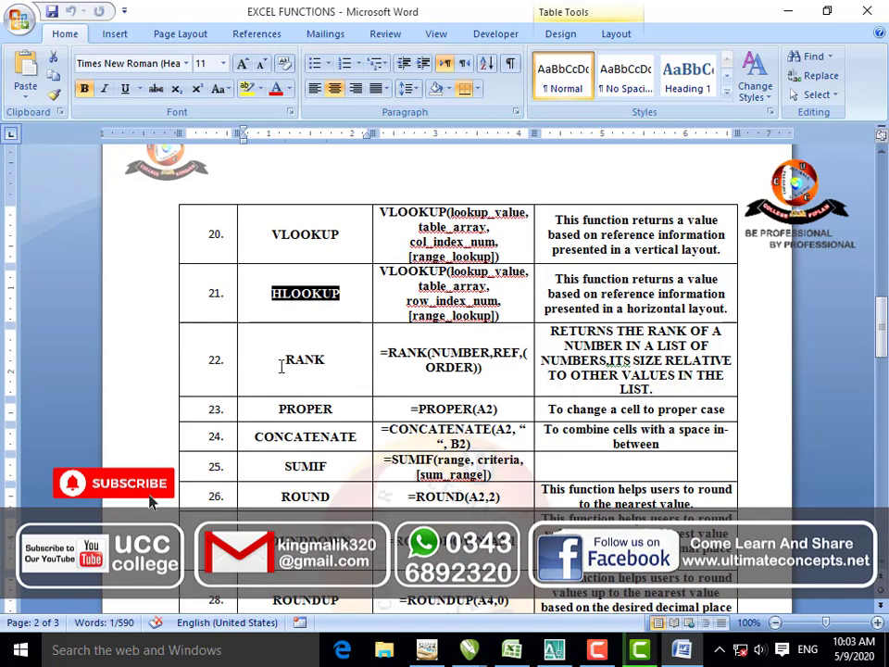
drag(281, 367, 341, 363)
scroll(353, 387, down, 2)
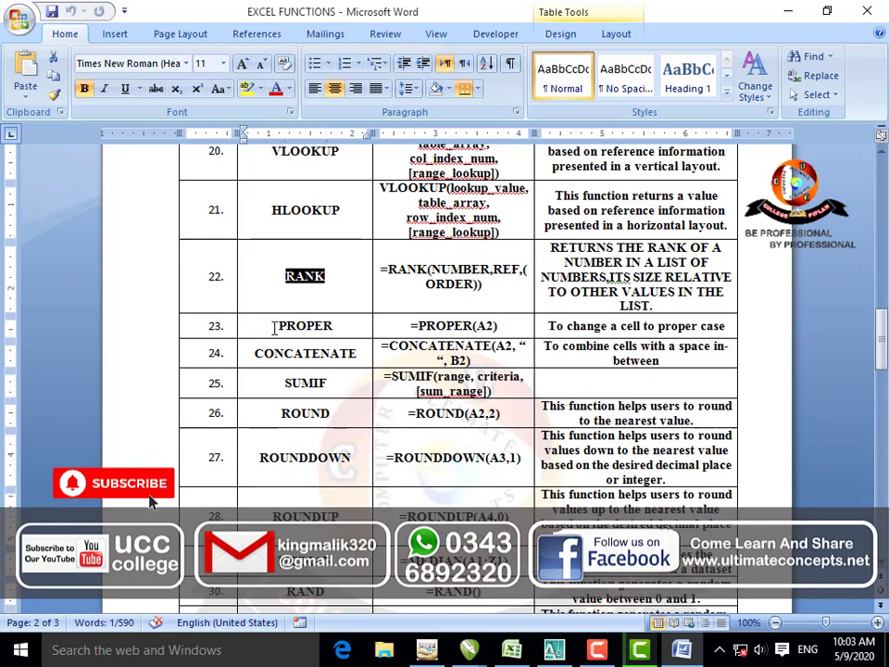
drag(274, 326, 351, 327)
scroll(352, 359, down, 2)
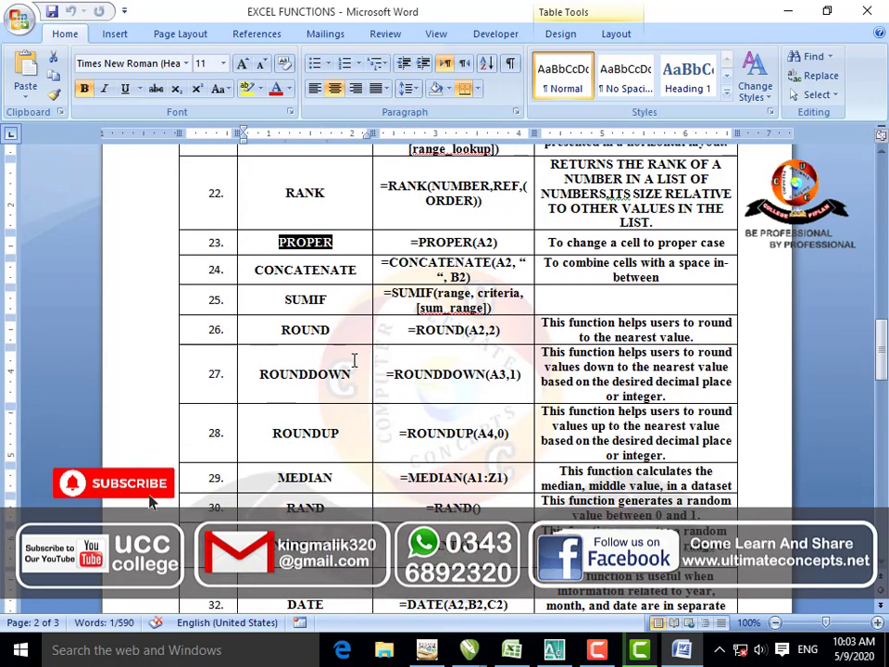
click(257, 273)
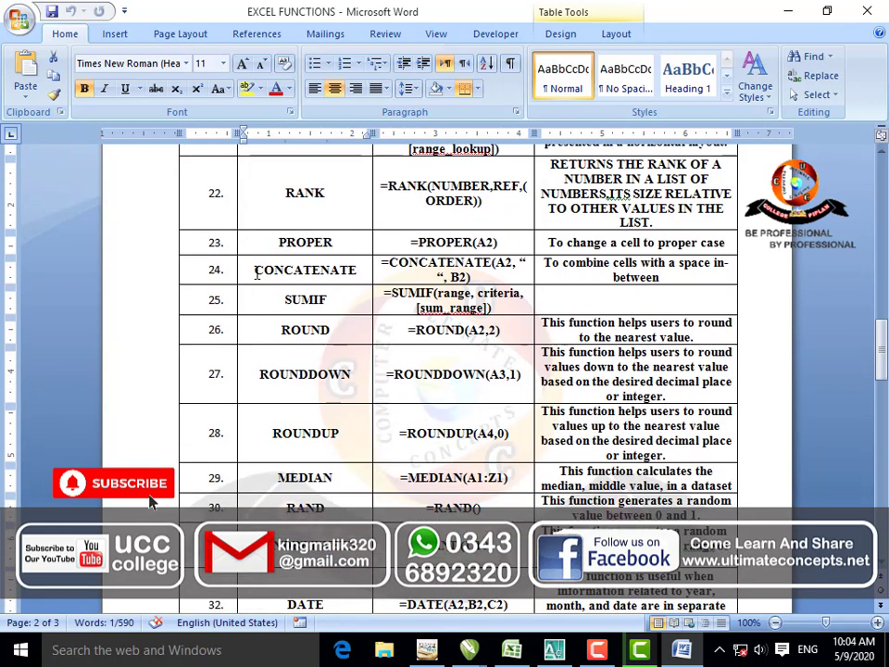
drag(257, 273, 358, 271)
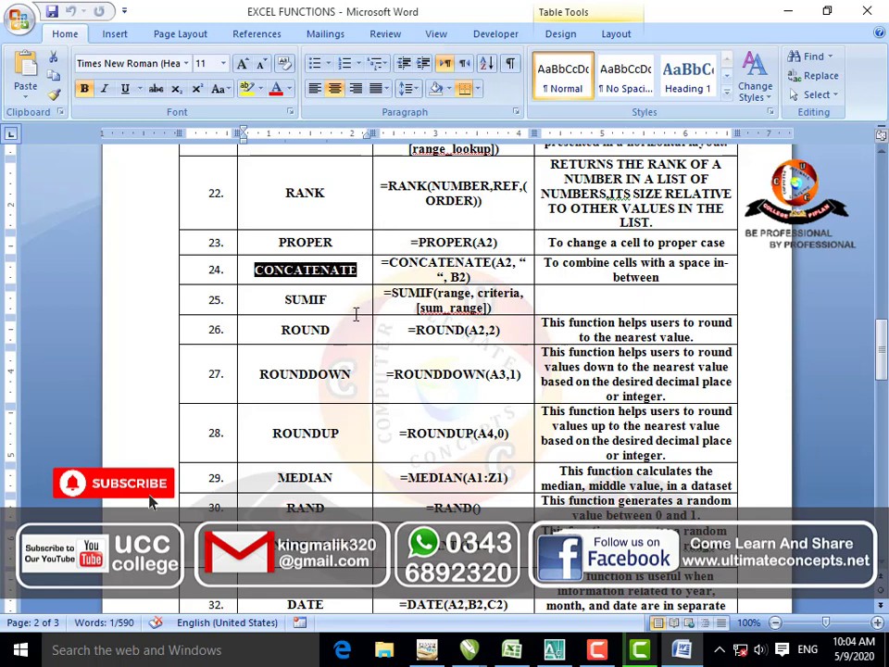
click(331, 301)
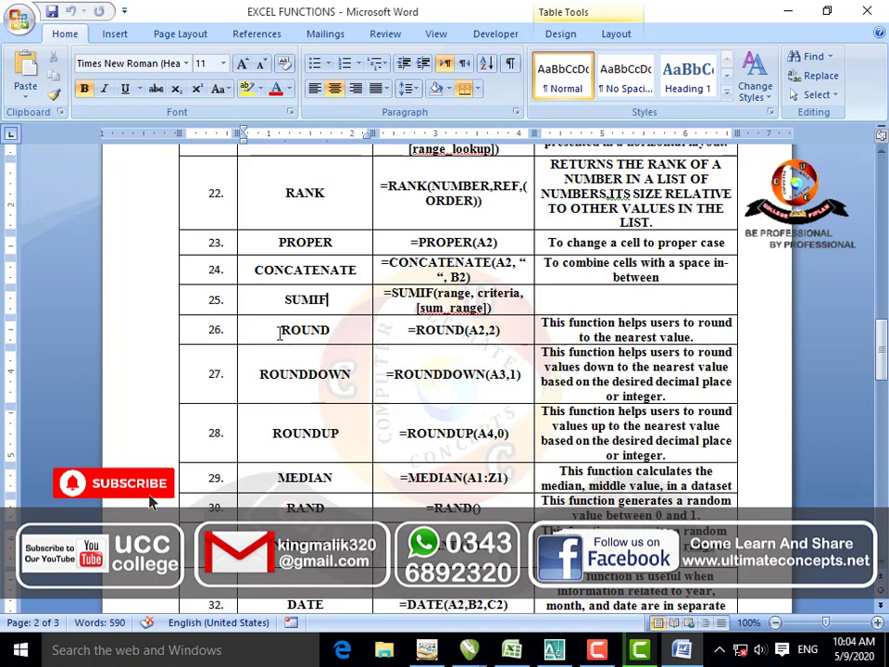
drag(283, 330, 327, 334)
scroll(333, 333, down, 2)
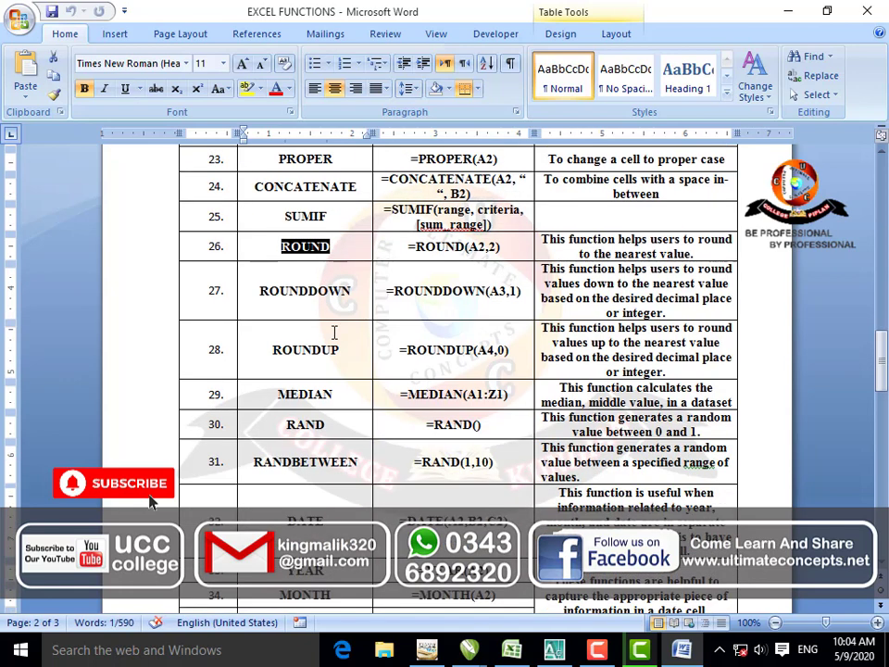
drag(257, 291, 350, 291)
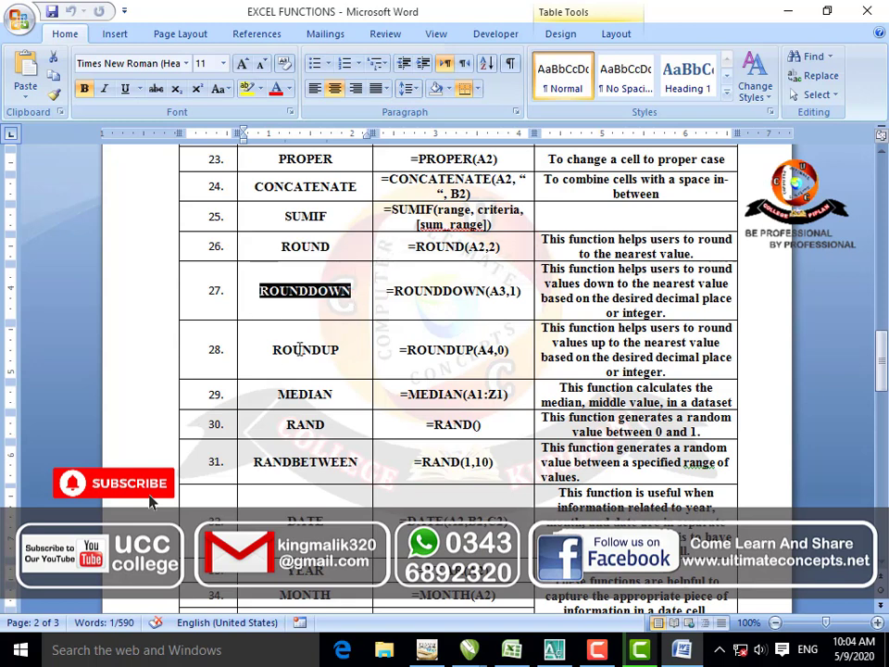
drag(273, 351, 337, 352)
scroll(342, 372, down, 1)
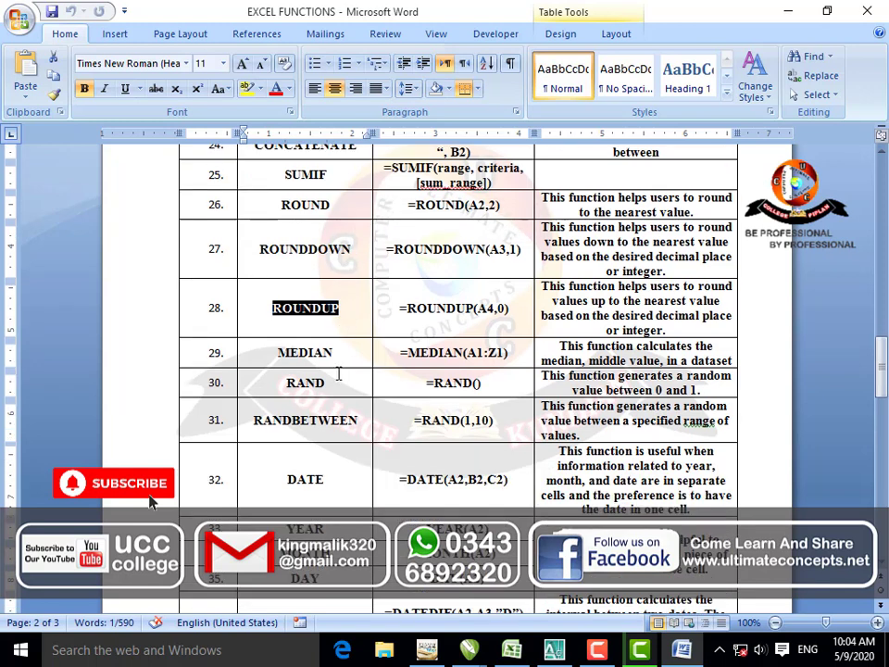
drag(274, 352, 336, 353)
drag(286, 382, 326, 383)
scroll(329, 387, down, 1)
scroll(329, 387, down, 1)
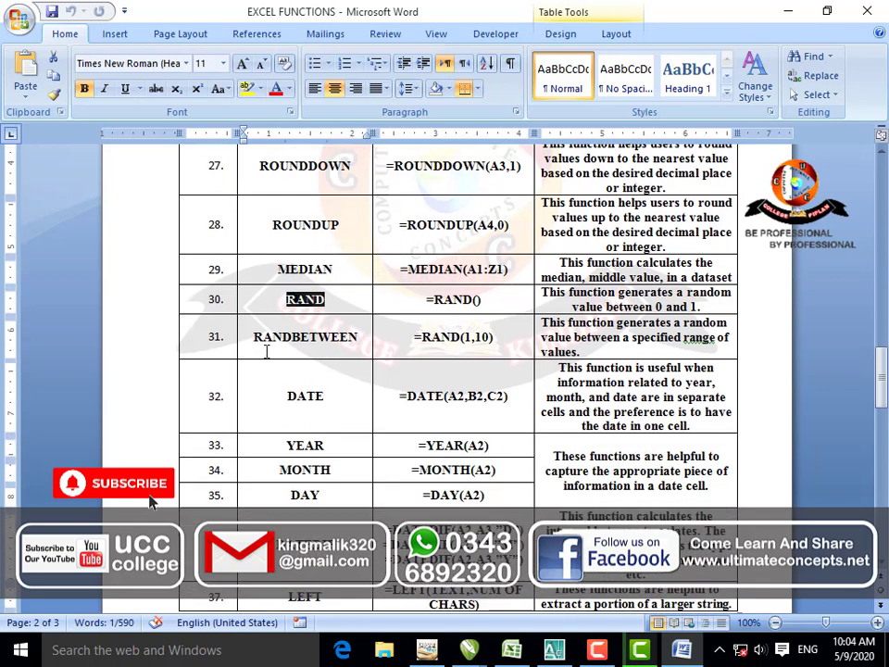
drag(254, 338, 359, 345)
scroll(359, 344, down, 1)
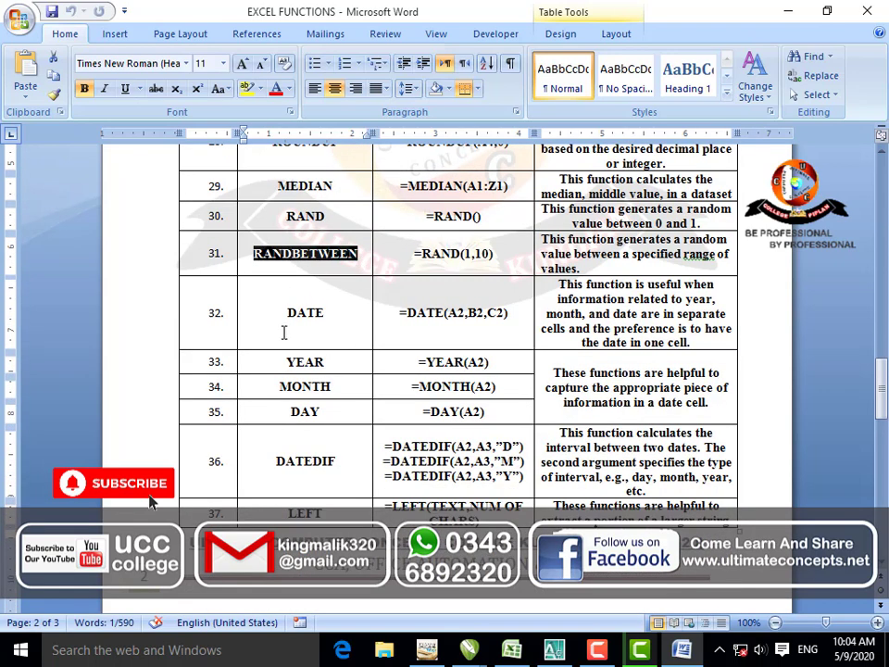
drag(286, 313, 332, 326)
scroll(332, 358, down, 3)
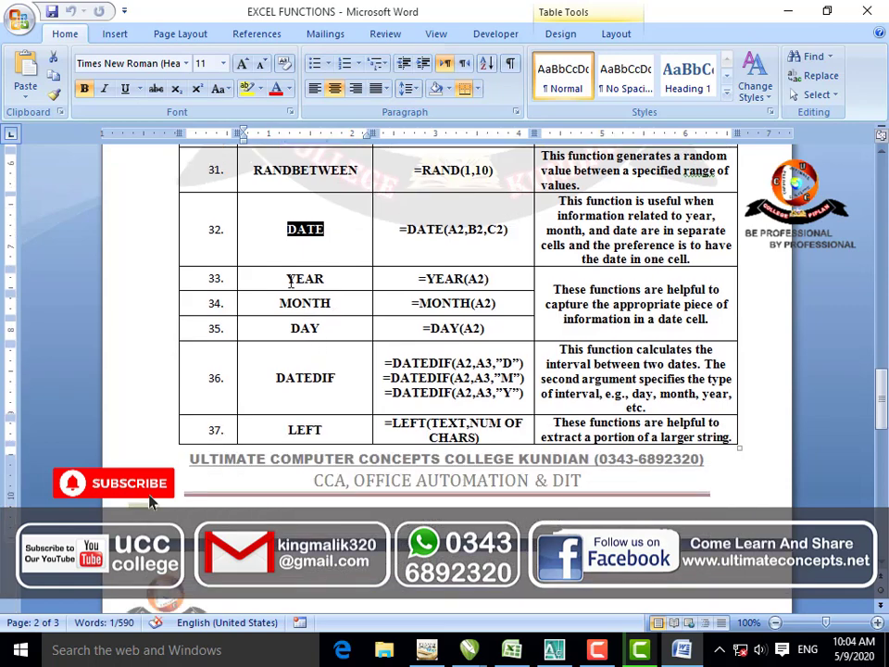
drag(286, 277, 334, 280)
drag(272, 304, 353, 305)
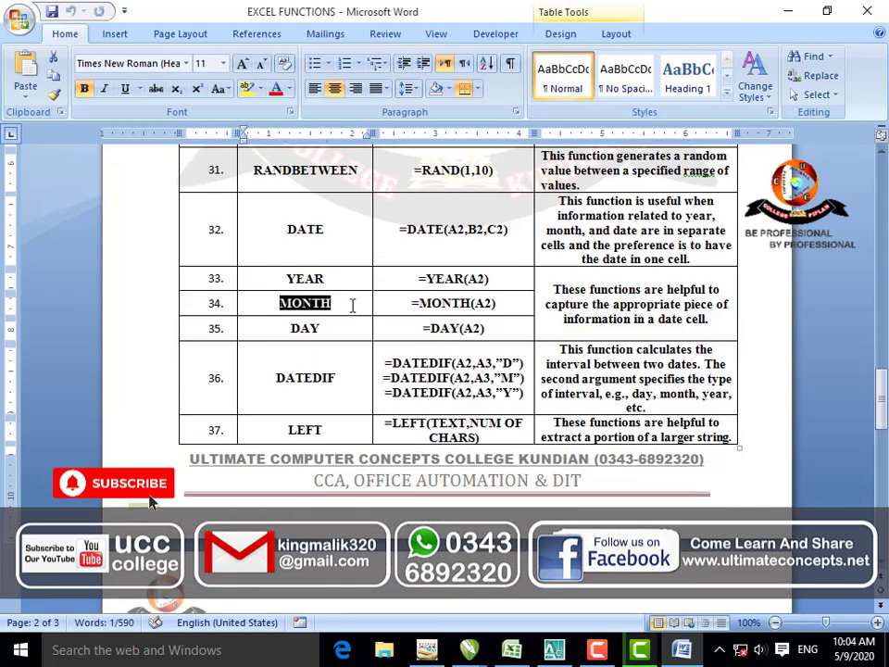
drag(290, 328, 334, 330)
scroll(333, 332, down, 2)
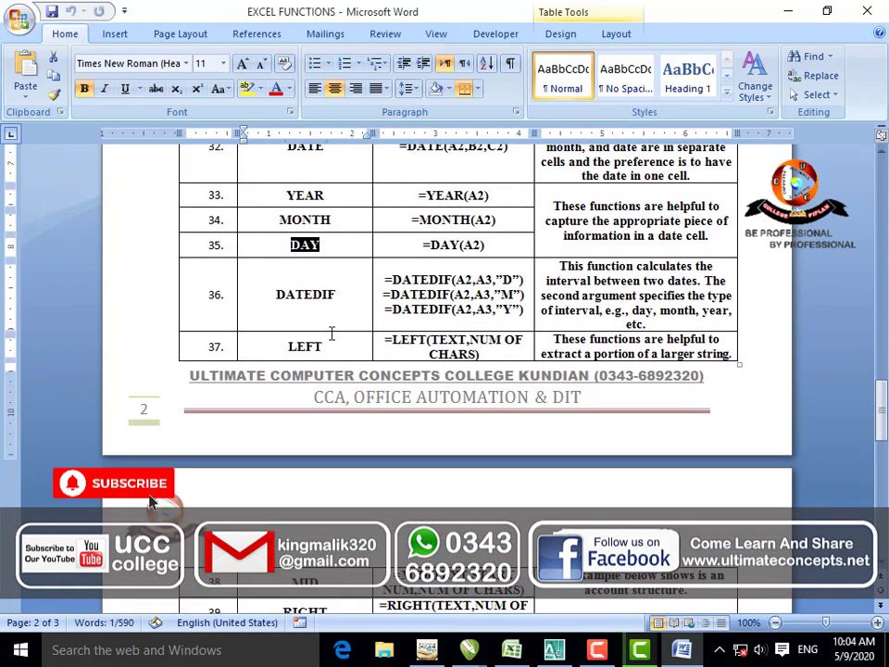
drag(273, 297, 344, 296)
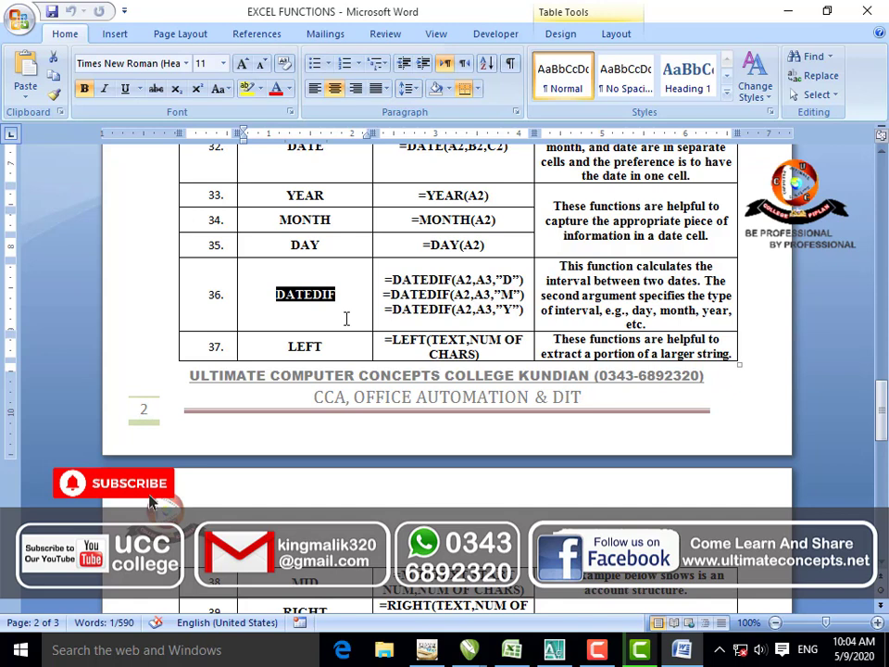
scroll(347, 318, down, 2)
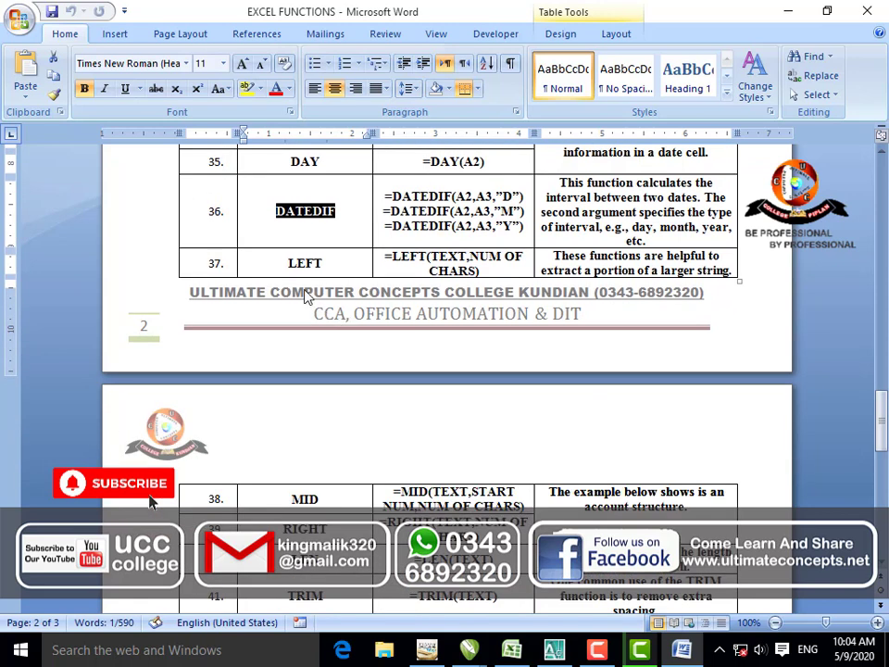
drag(290, 263, 332, 296)
scroll(343, 306, down, 3)
scroll(342, 361, down, 2)
scroll(333, 300, down, 2)
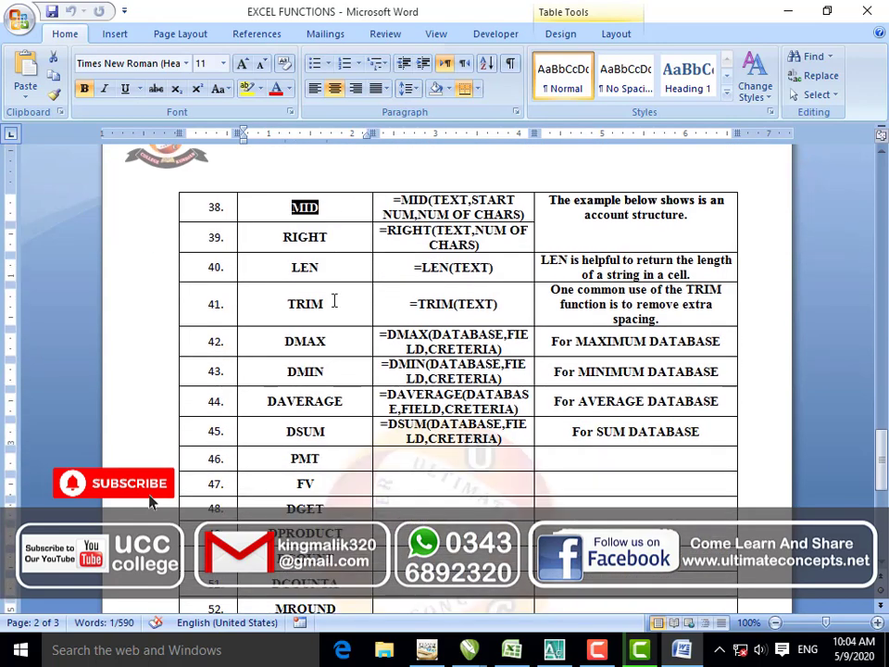
drag(283, 238, 334, 238)
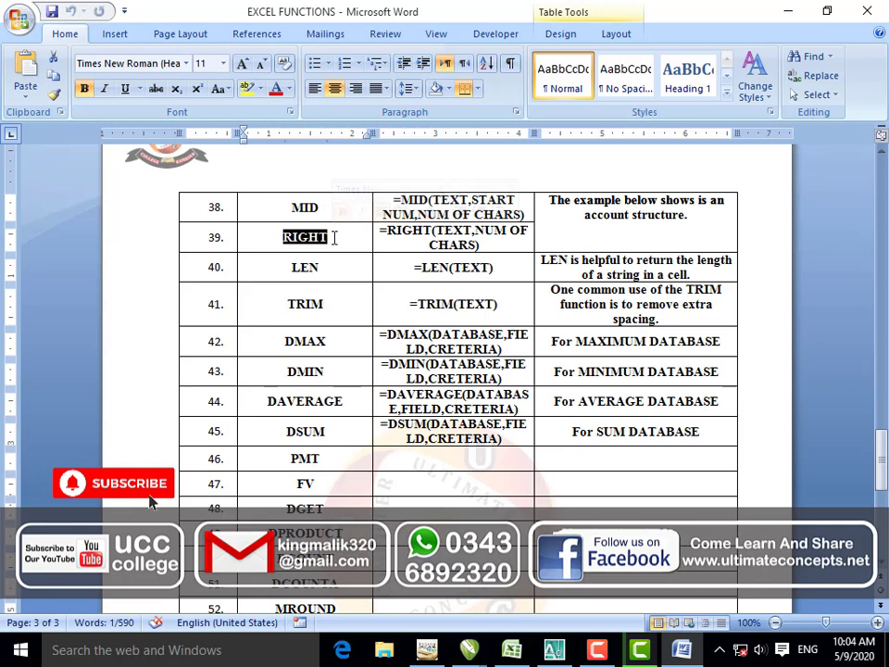
scroll(335, 237, down, 1)
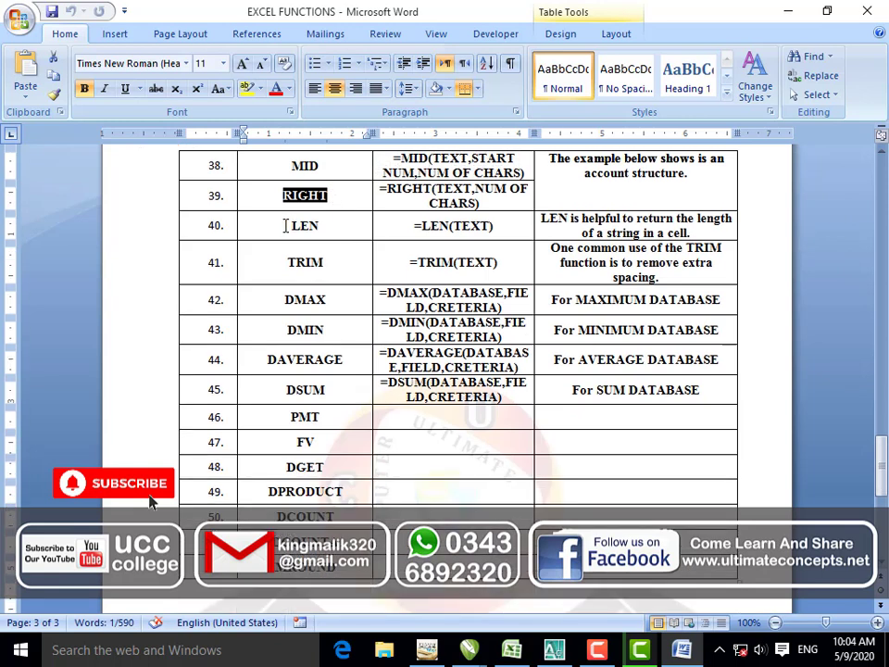
drag(286, 225, 330, 225)
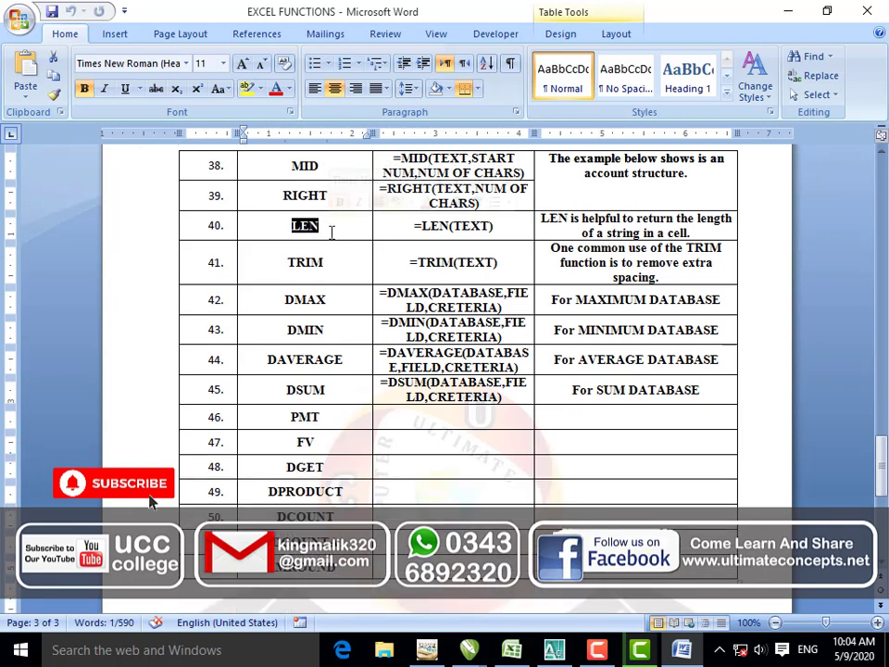
scroll(334, 266, down, 1)
drag(286, 223, 342, 255)
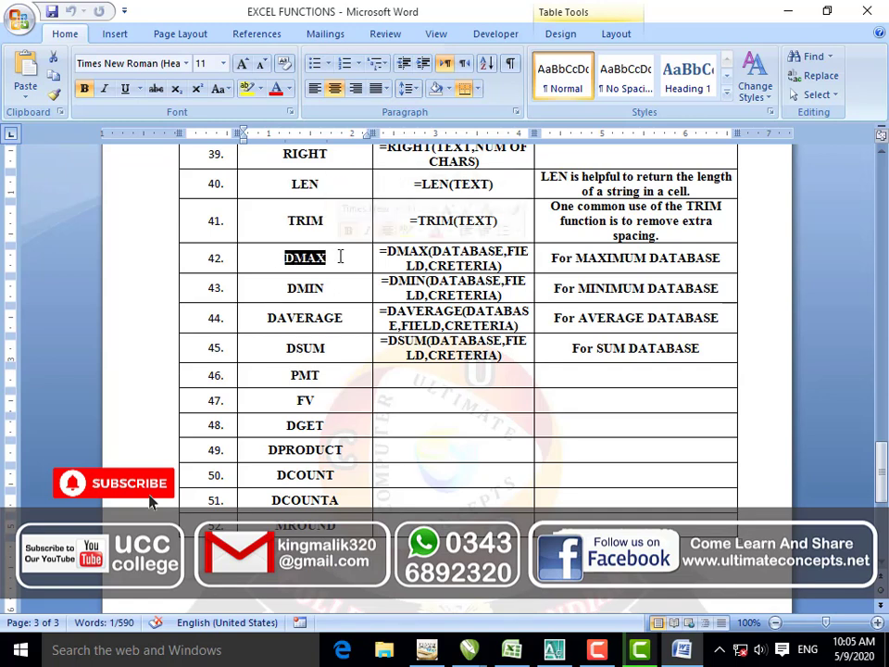
drag(288, 291, 327, 288)
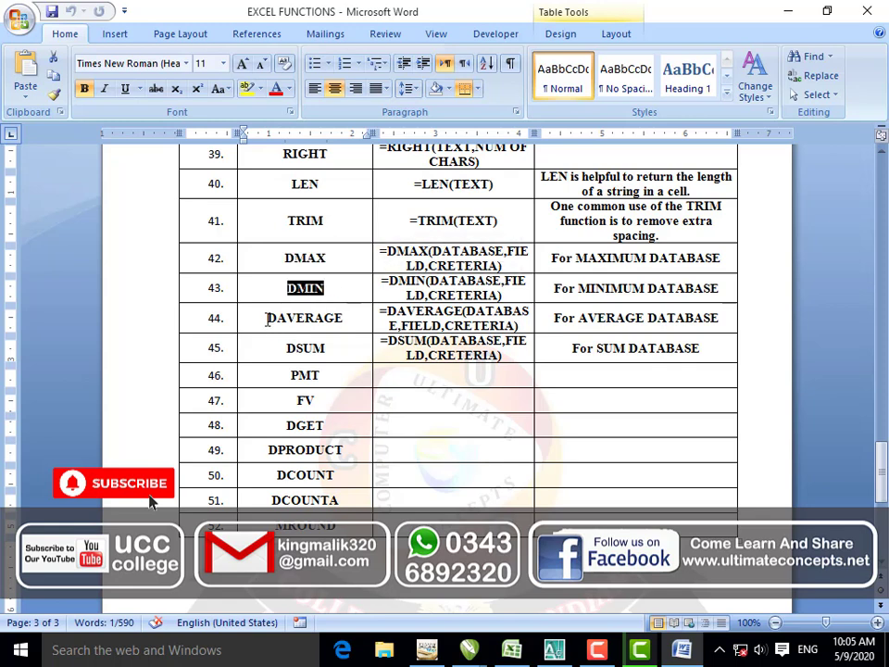
drag(268, 319, 344, 318)
drag(286, 348, 334, 352)
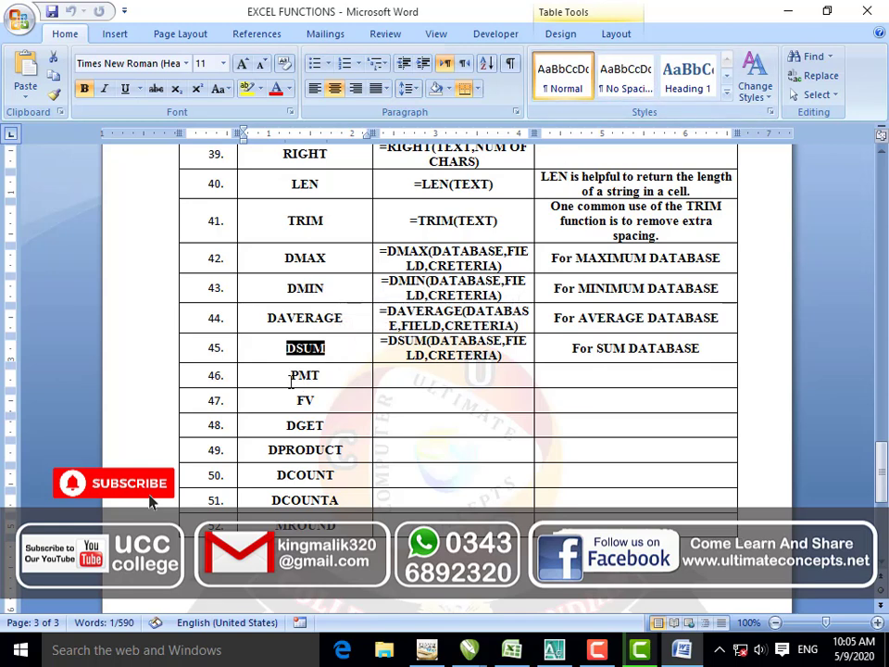
drag(292, 375, 319, 377)
scroll(324, 377, down, 2)
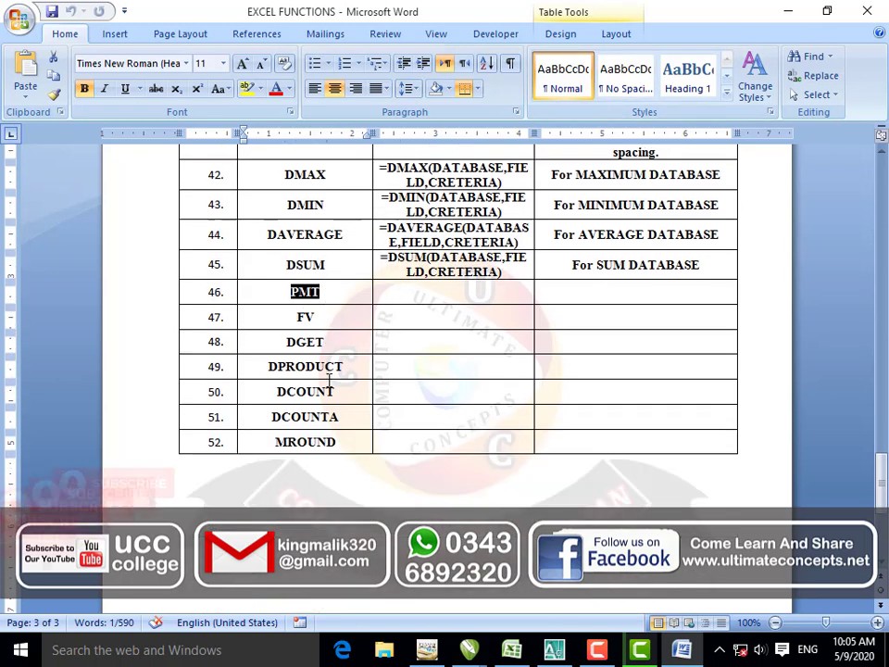
drag(295, 317, 322, 339)
scroll(332, 371, down, 2)
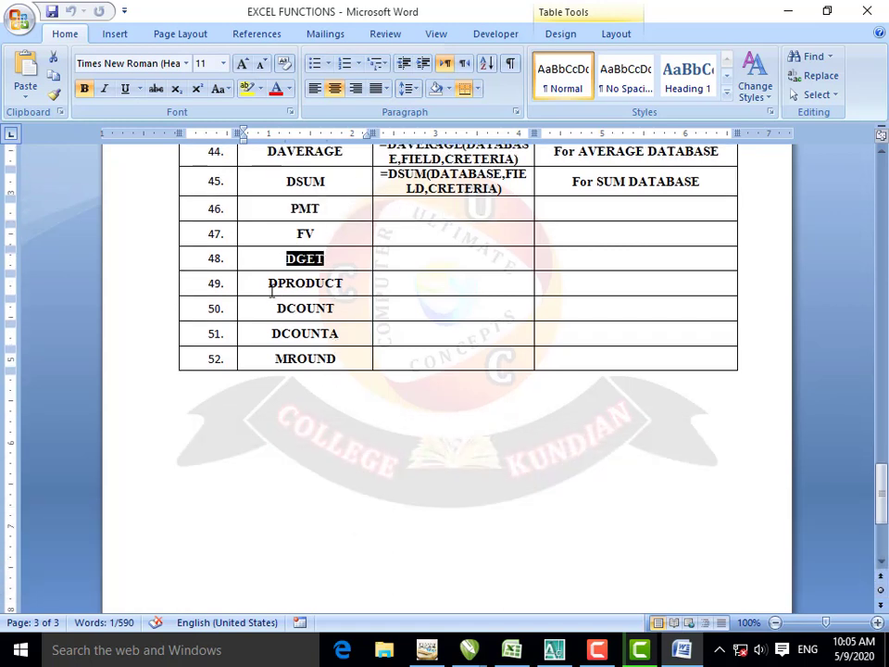
drag(269, 286, 346, 284)
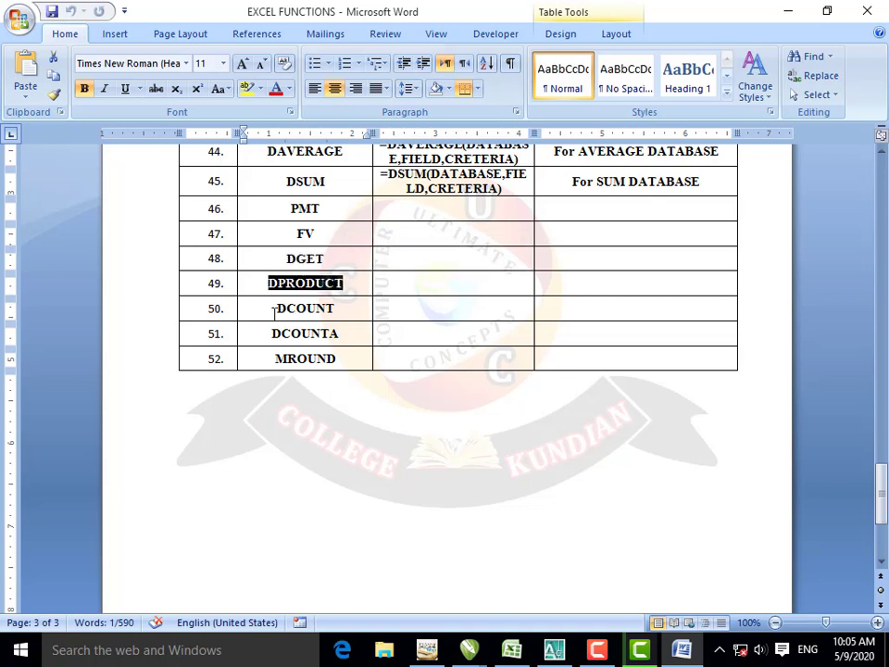
click(310, 312)
double_click(310, 312)
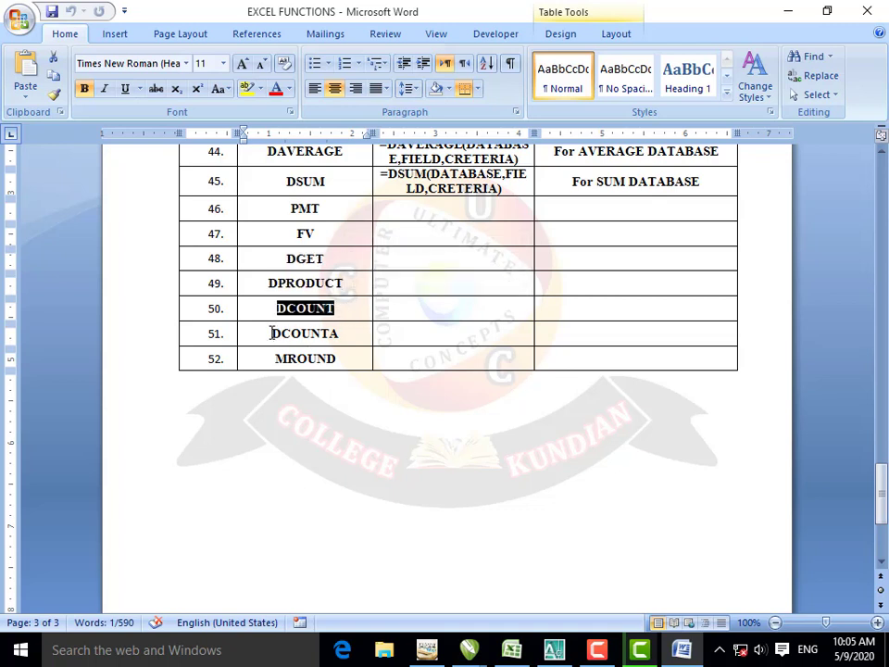
drag(272, 334, 342, 334)
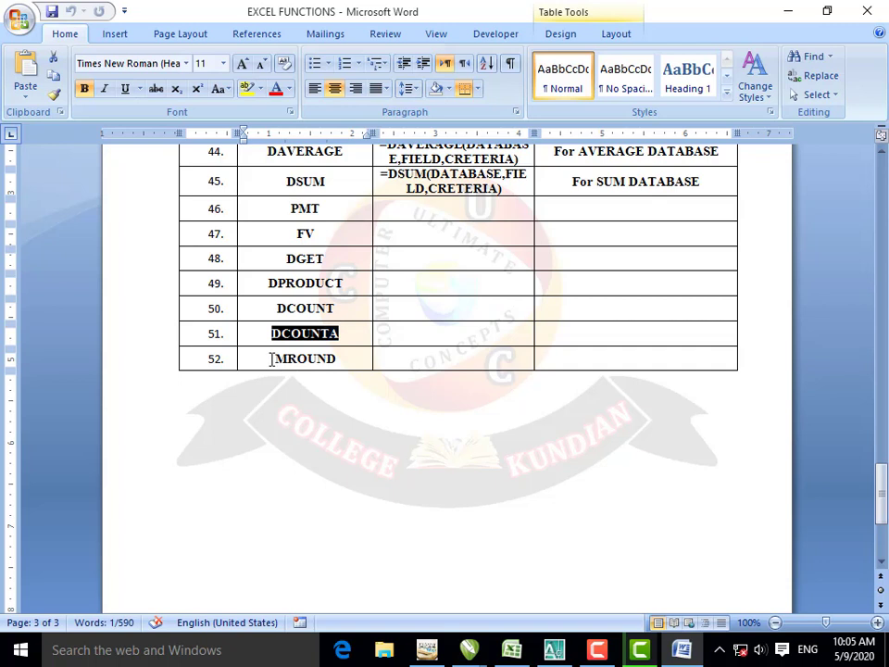
drag(271, 361, 335, 361)
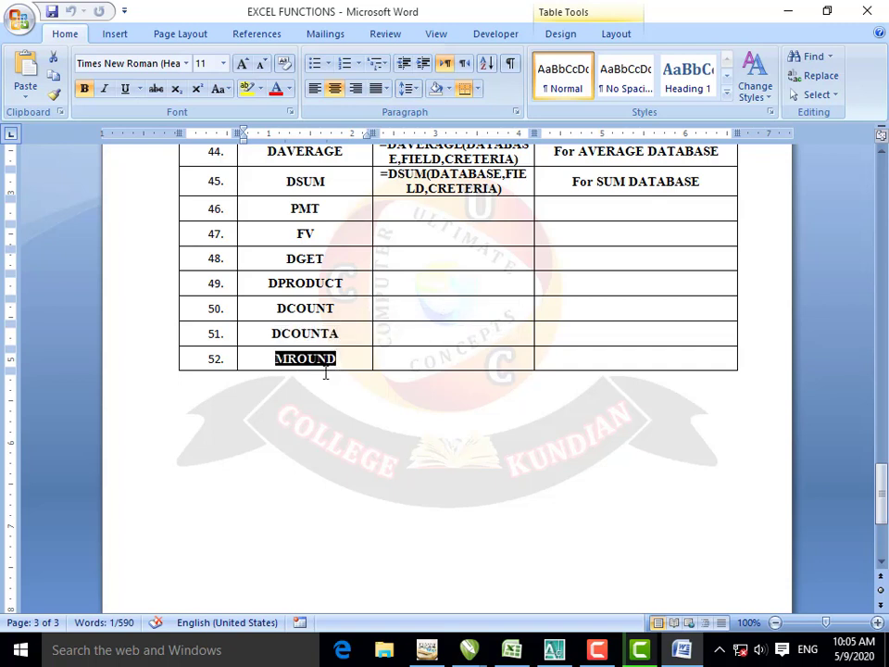
- Scroll up to page 1, where the table begins with SUM, PRODUCT, MAX and MIN
scroll(326, 374, up, 3)
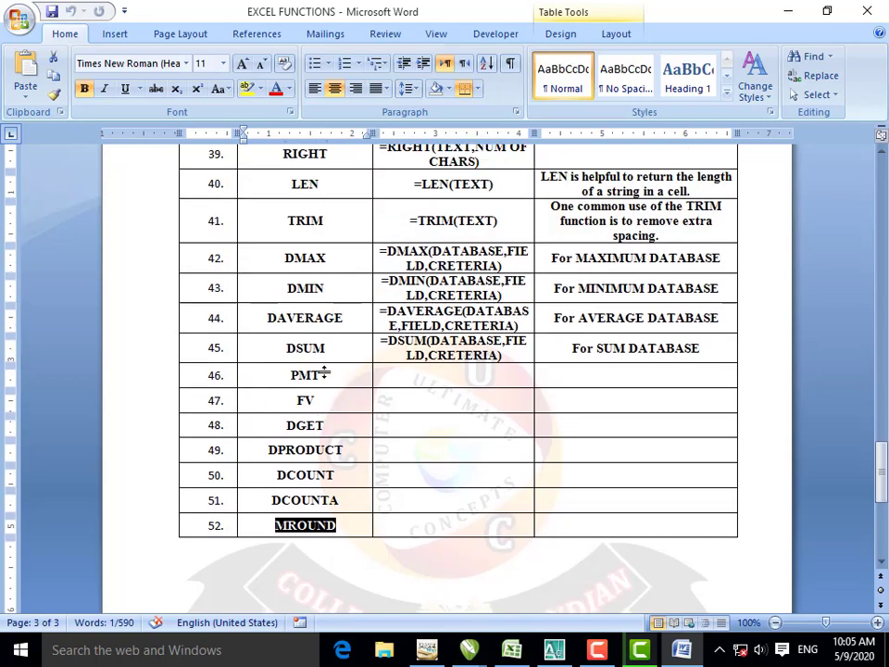
scroll(325, 374, up, 10)
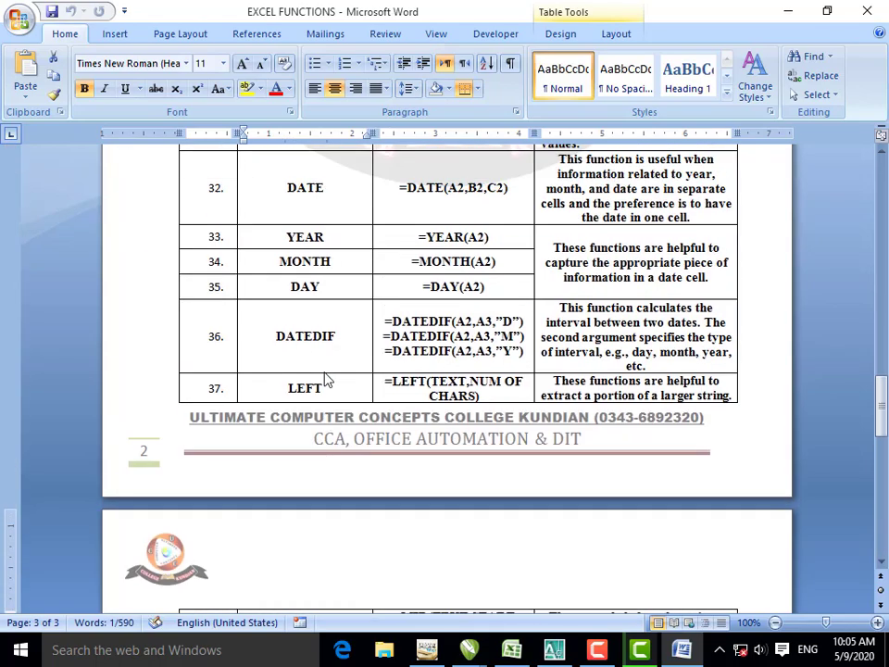
scroll(325, 373, up, 20)
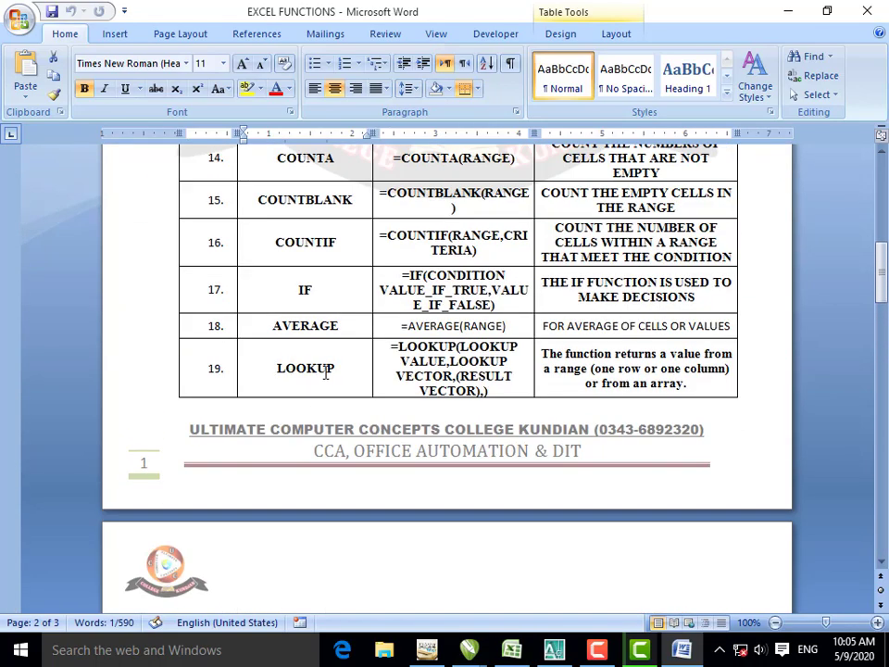
scroll(324, 371, up, 3)
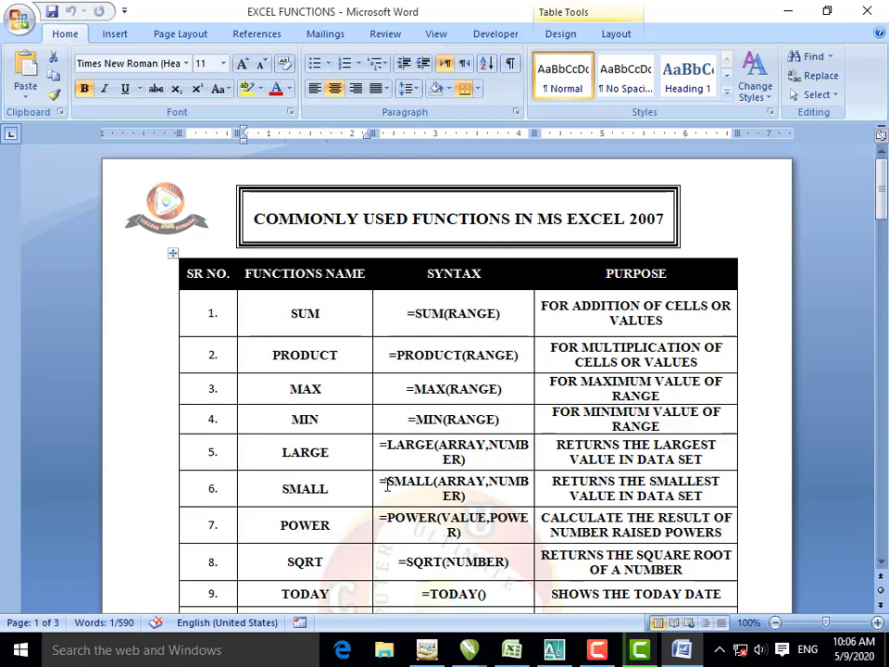
scroll(380, 483, down, 15)
scroll(387, 485, down, 5)
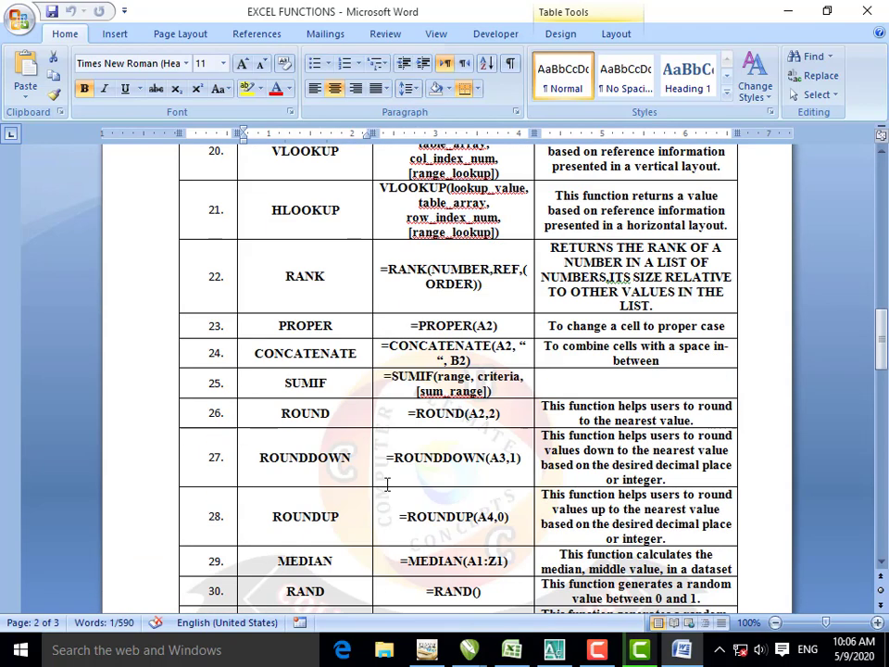
scroll(387, 484, down, 20)
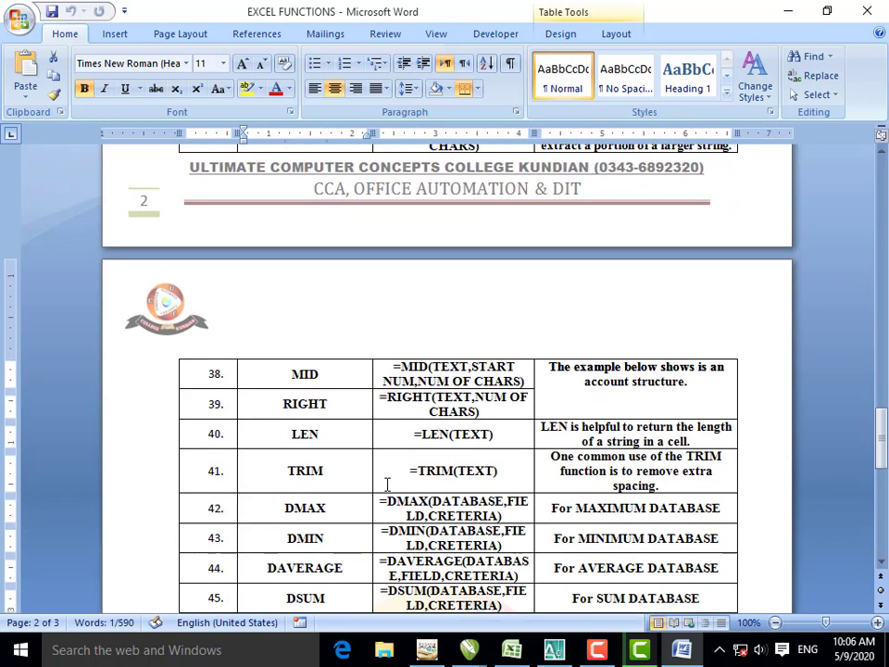
scroll(387, 483, up, 2)
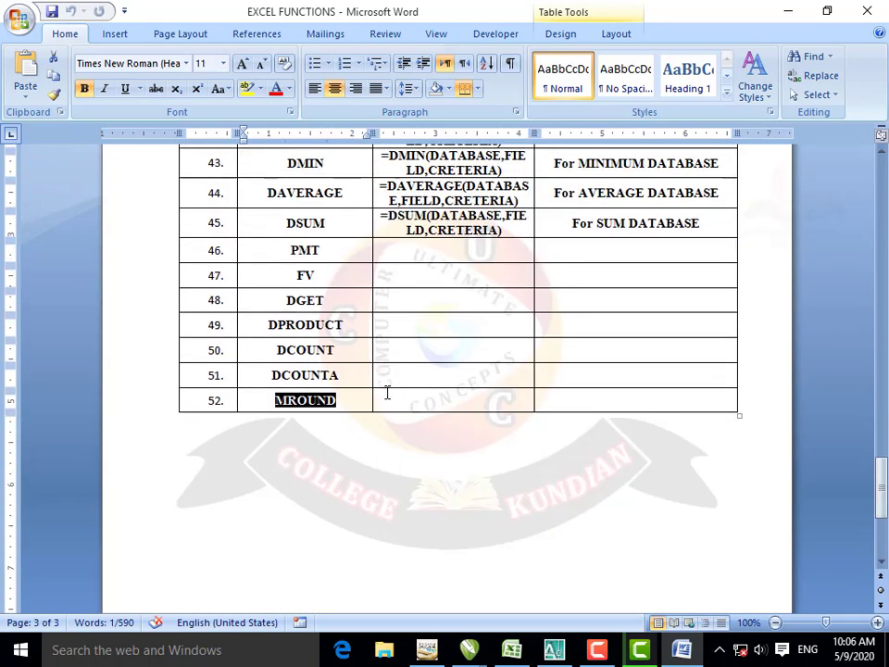
click(392, 354)
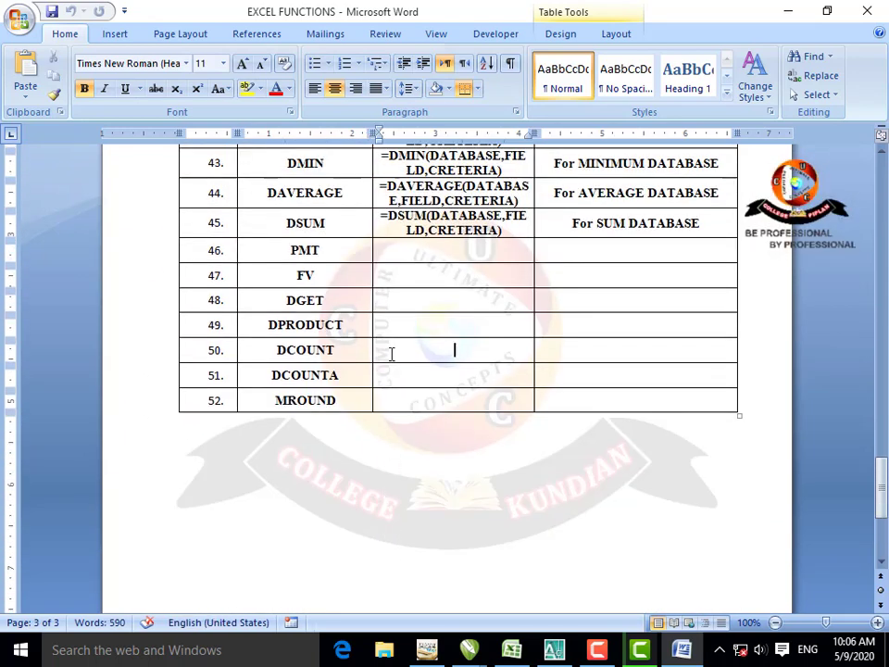
scroll(392, 354, up, 4)
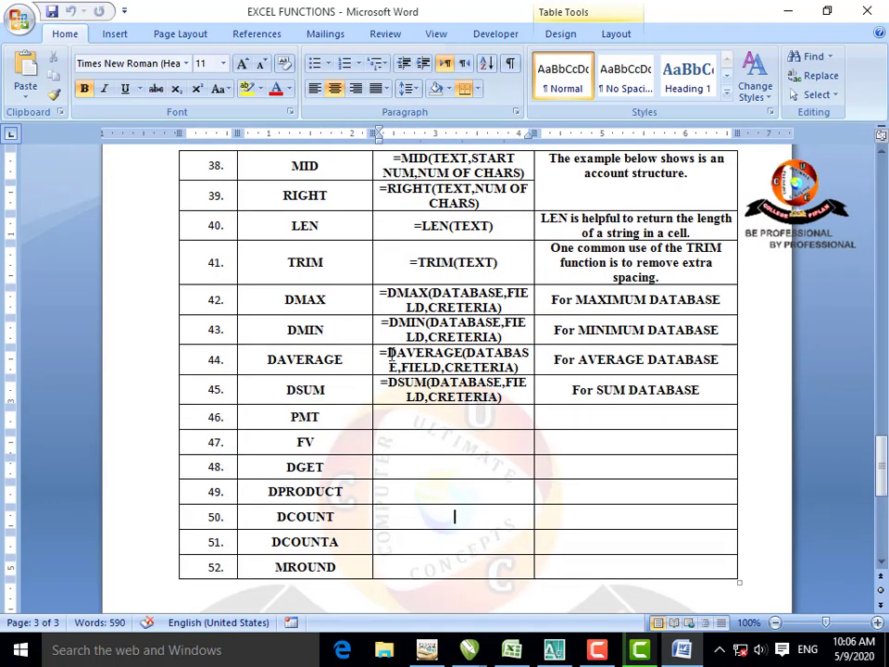
scroll(391, 354, up, 2)
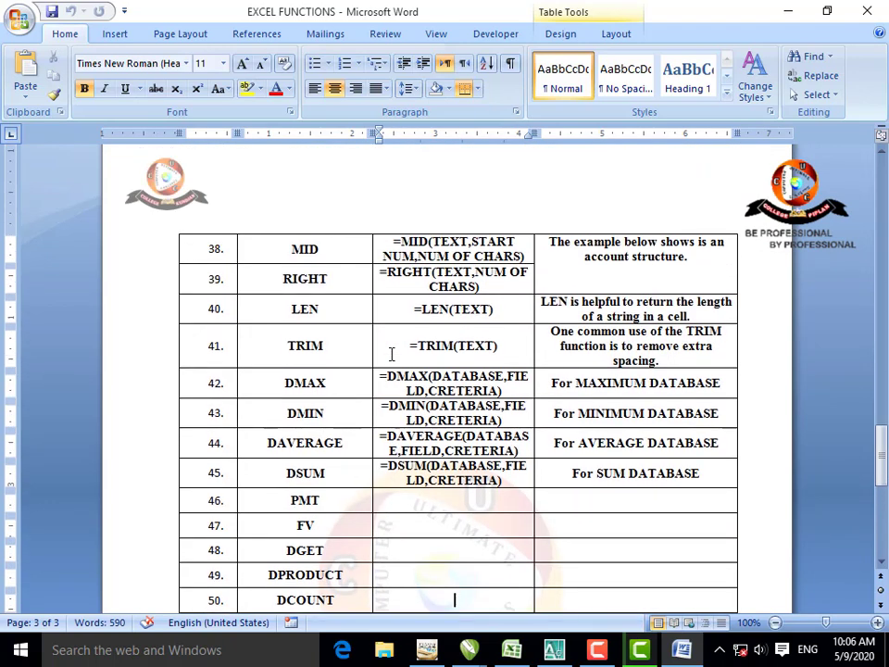
scroll(392, 354, up, 10)
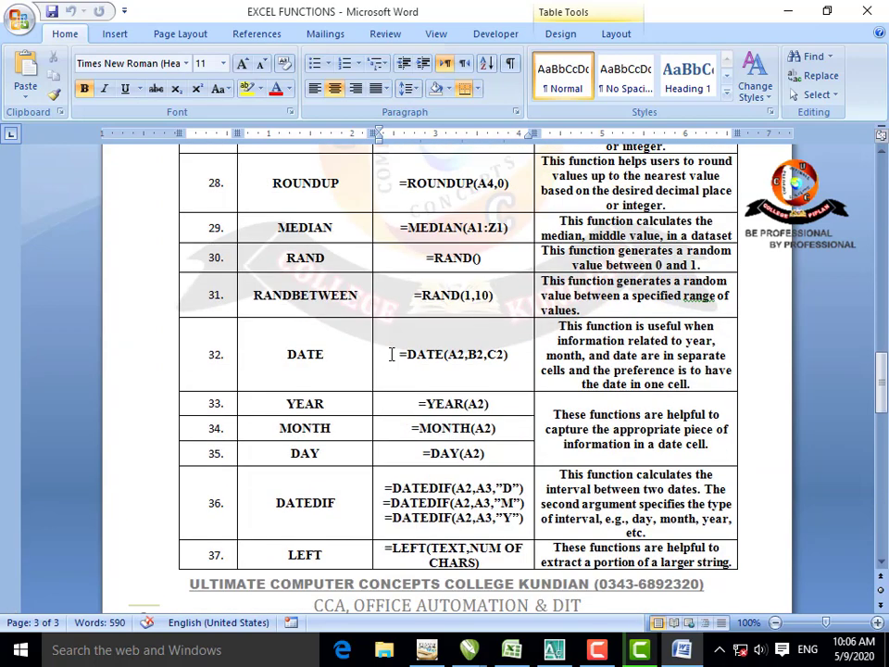
scroll(392, 354, up, 9)
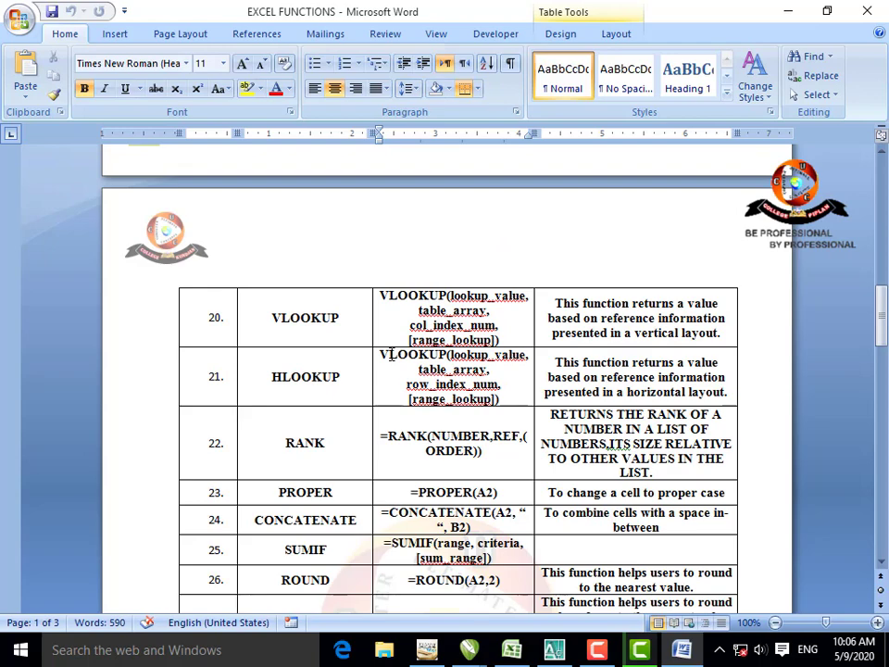
scroll(392, 354, up, 20)
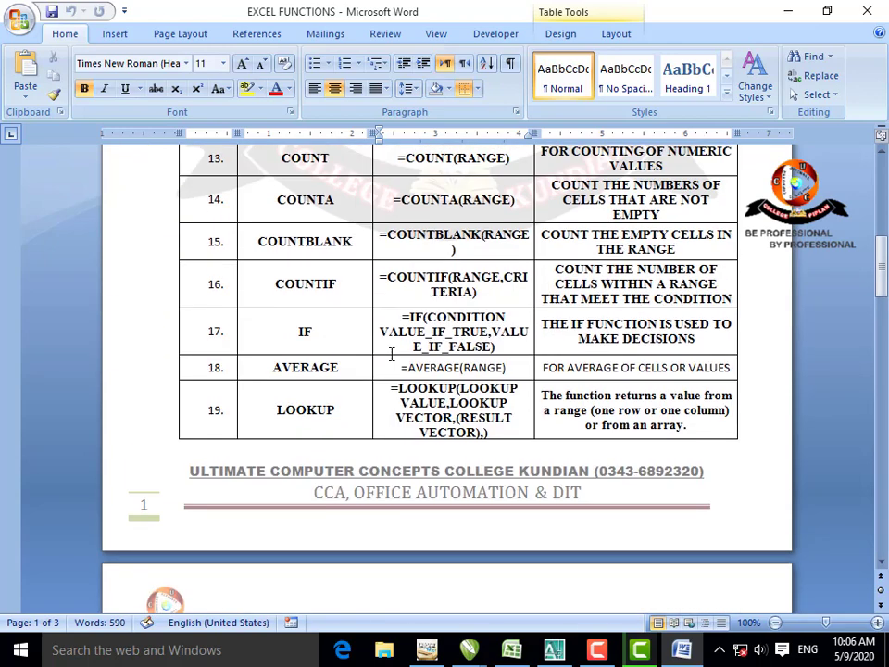
scroll(392, 355, up, 3)
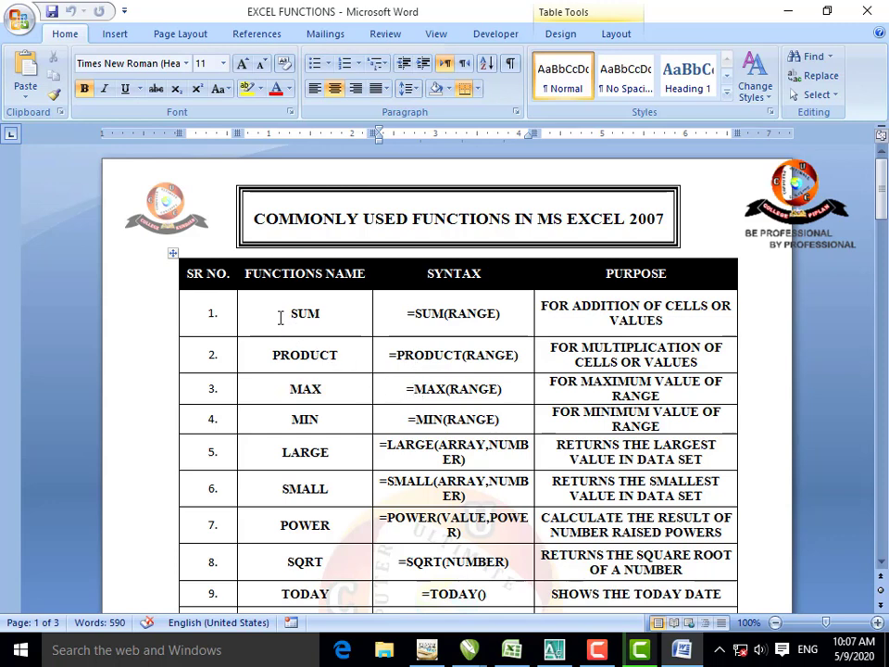
drag(283, 316, 593, 528)
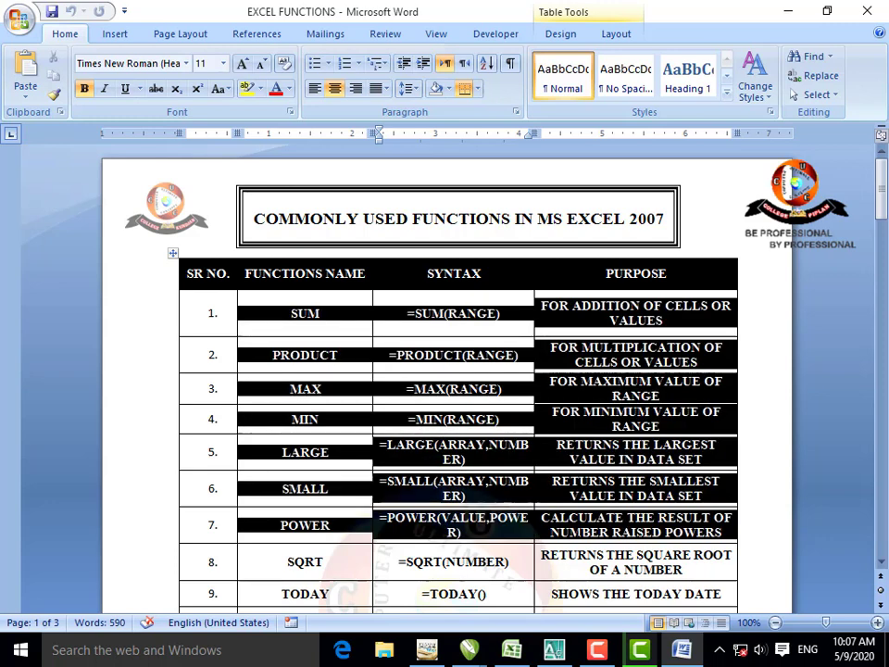
click(565, 567)
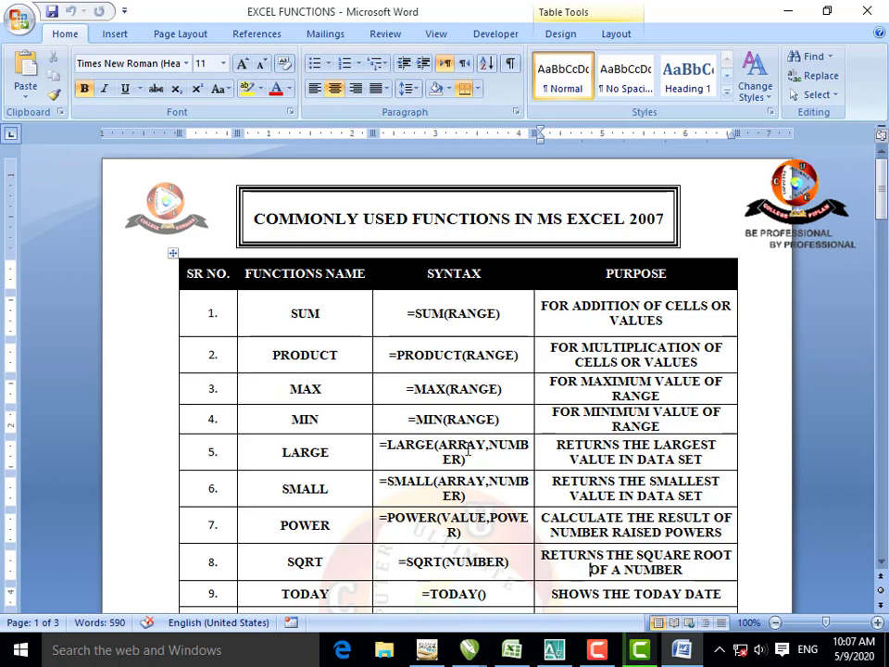
scroll(469, 451, down, 1)
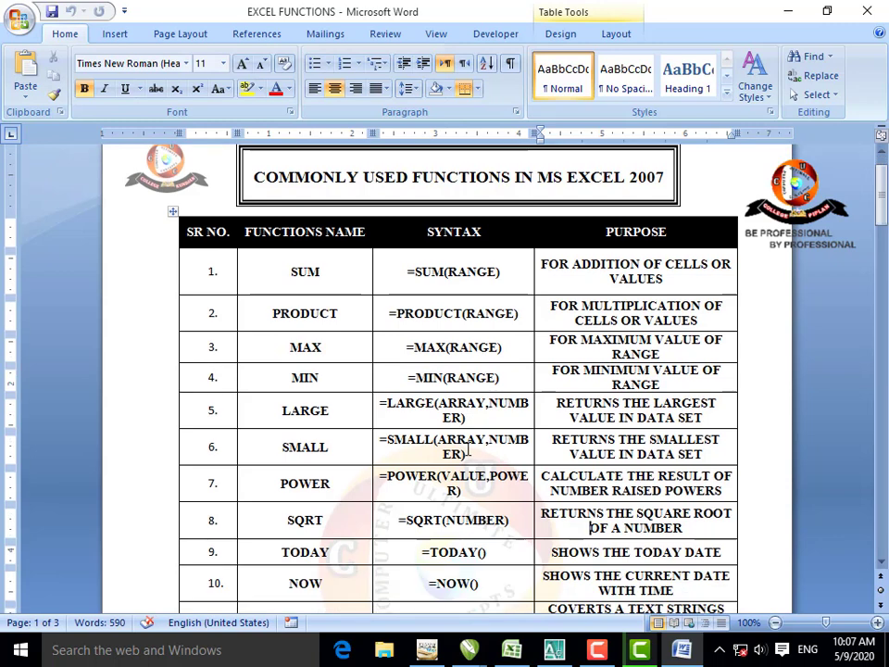